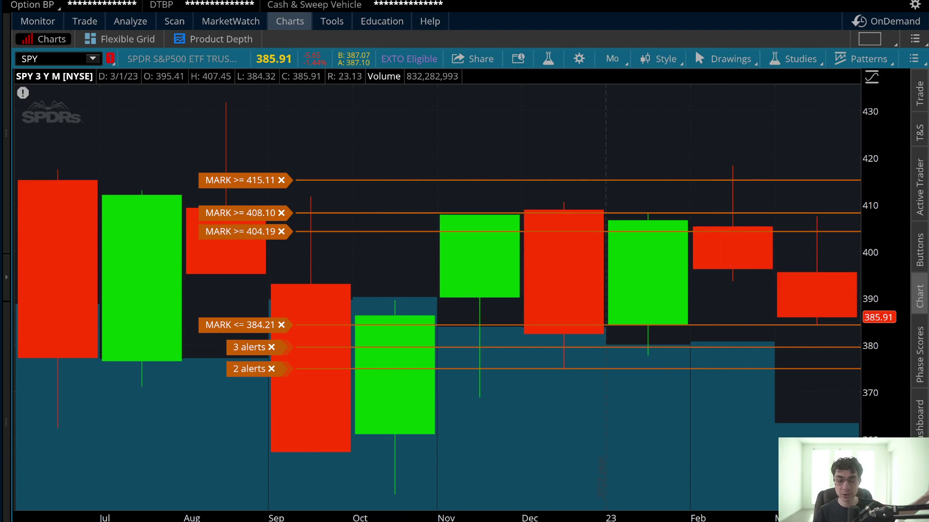
Switch to Discord and read the March 4 key-levels posts, highlighting the bull trap thesis, the $407 entry and the April 21 expiration
{"action": "key", "text": "super+Tab"}
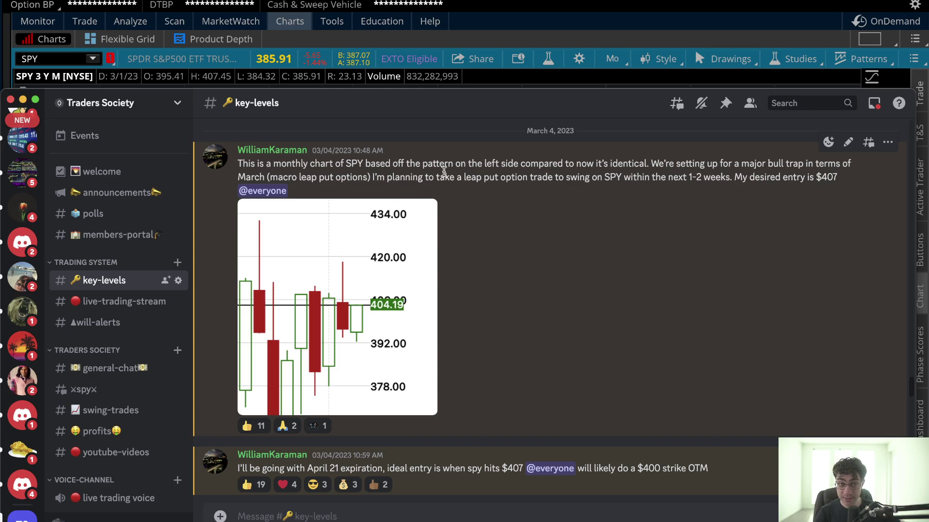
{"action": "left_click_drag", "start_coordinate": [712, 164], "coordinate": [318, 176]}
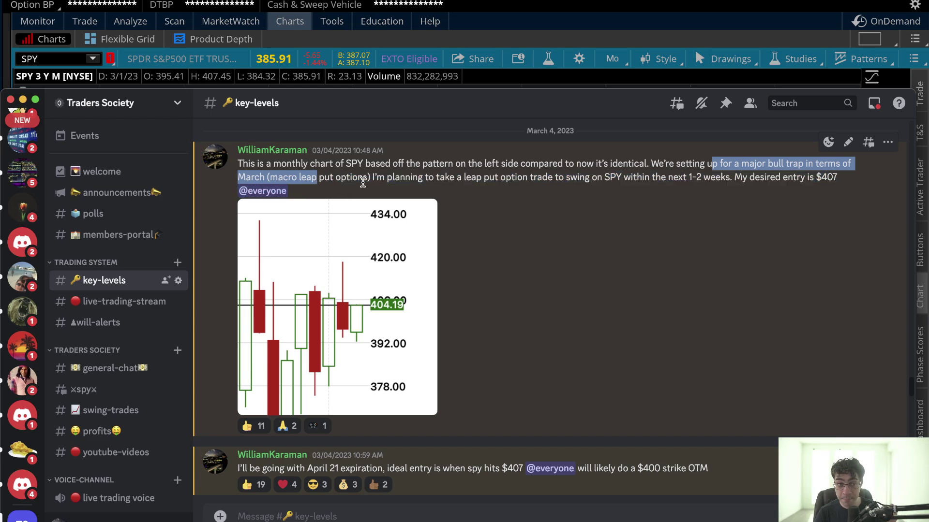
{"action": "left_click", "coordinate": [384, 180]}
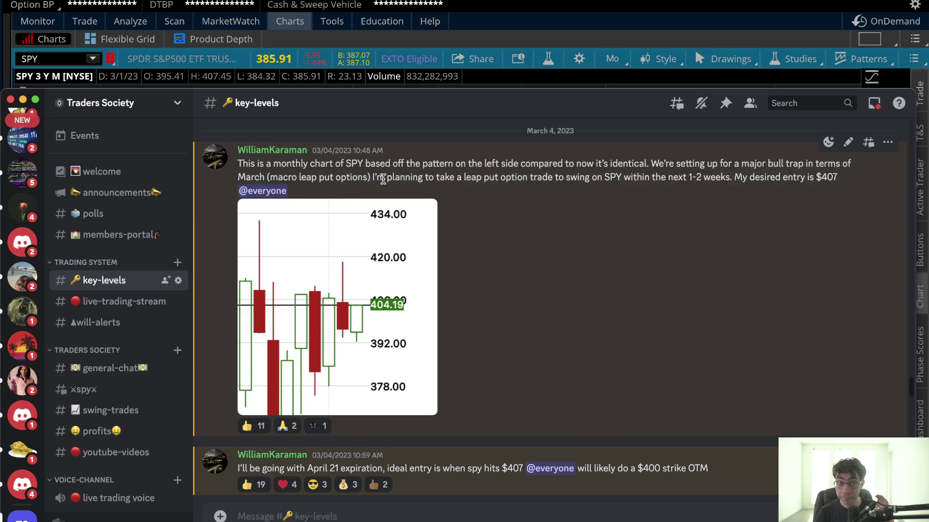
{"action": "left_click_drag", "start_coordinate": [384, 179], "coordinate": [620, 178]}
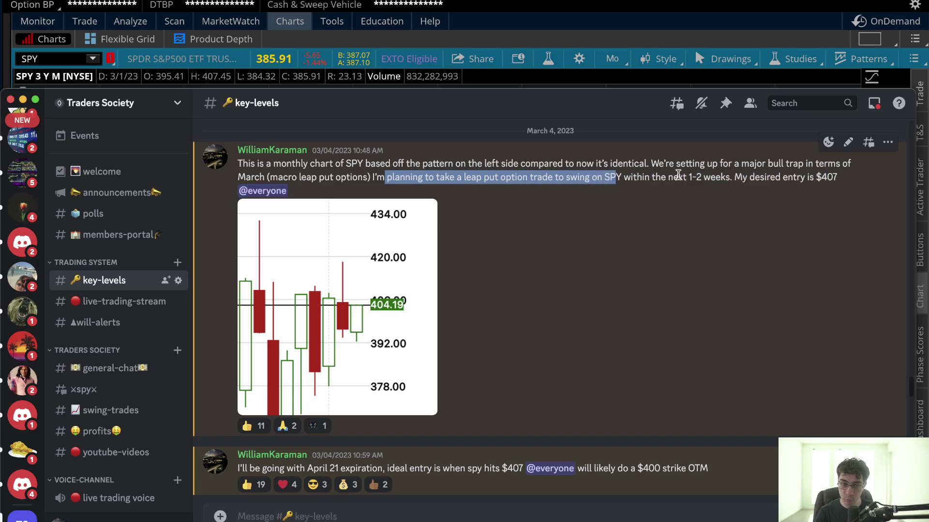
{"action": "left_click_drag", "start_coordinate": [781, 177], "coordinate": [849, 180]}
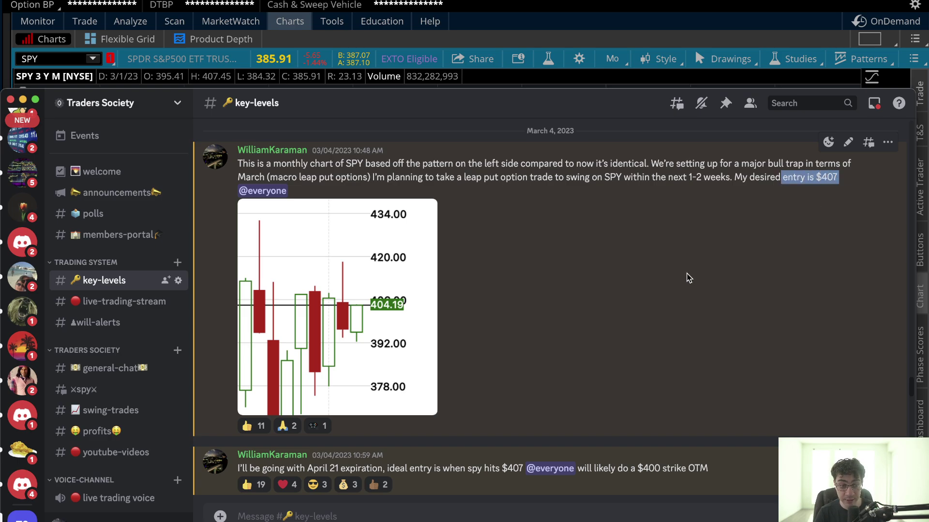
{"action": "left_click_drag", "start_coordinate": [339, 468], "coordinate": [238, 468]}
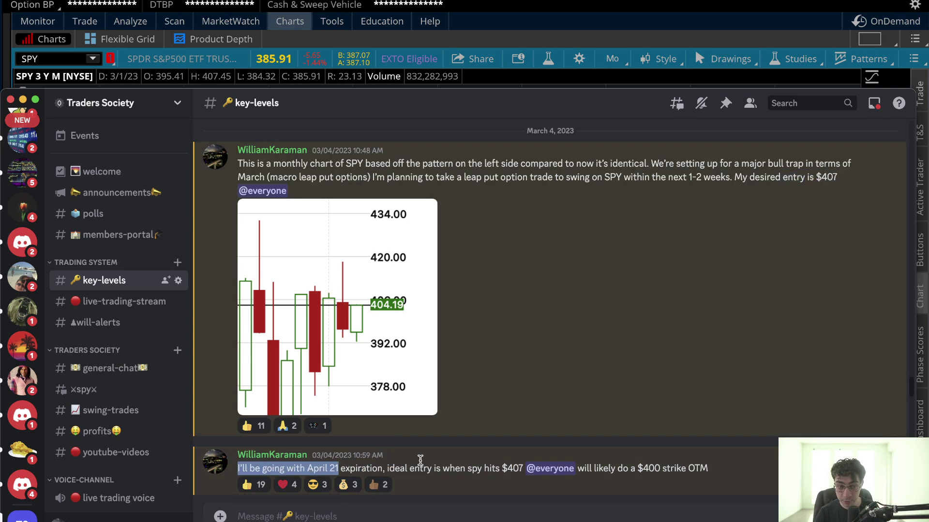
{"action": "left_click_drag", "start_coordinate": [420, 460], "coordinate": [526, 465]}
{"action": "left_click", "coordinate": [476, 468]}
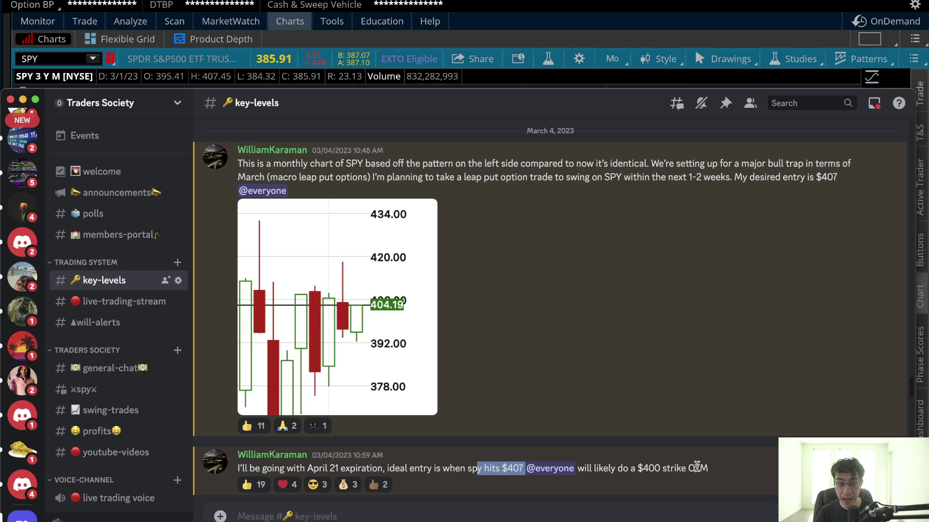
Return to thinkorswim and draw ellipses around the June 2022 and December 2022 candles on the monthly SPY chart
{"action": "left_click", "coordinate": [498, 18]}
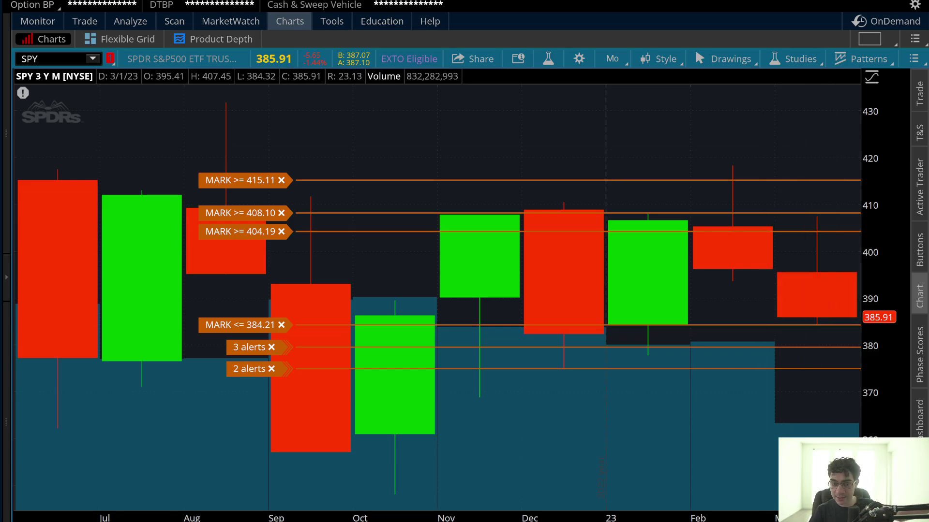
{"action": "left_click", "coordinate": [830, 275]}
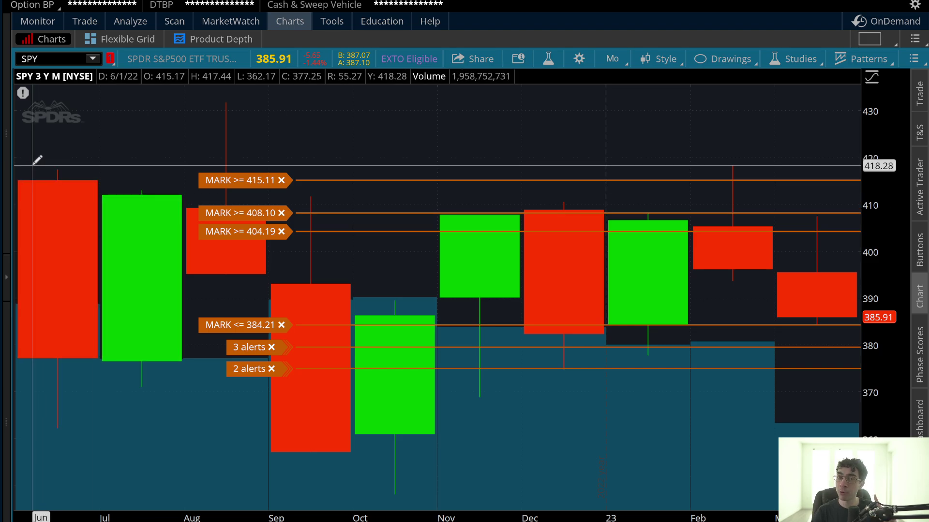
{"action": "mouse_move", "coordinate": [32, 165]}
{"action": "left_mouse_down"}
{"action": "mouse_move", "coordinate": [68, 265]}
{"action": "mouse_move", "coordinate": [89, 421]}
{"action": "left_mouse_up"}
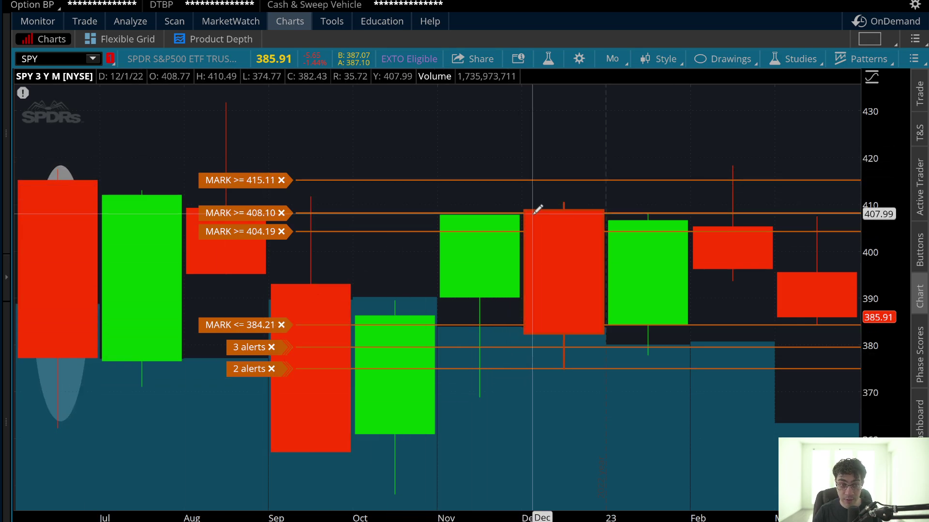
{"action": "left_click", "coordinate": [535, 196]}
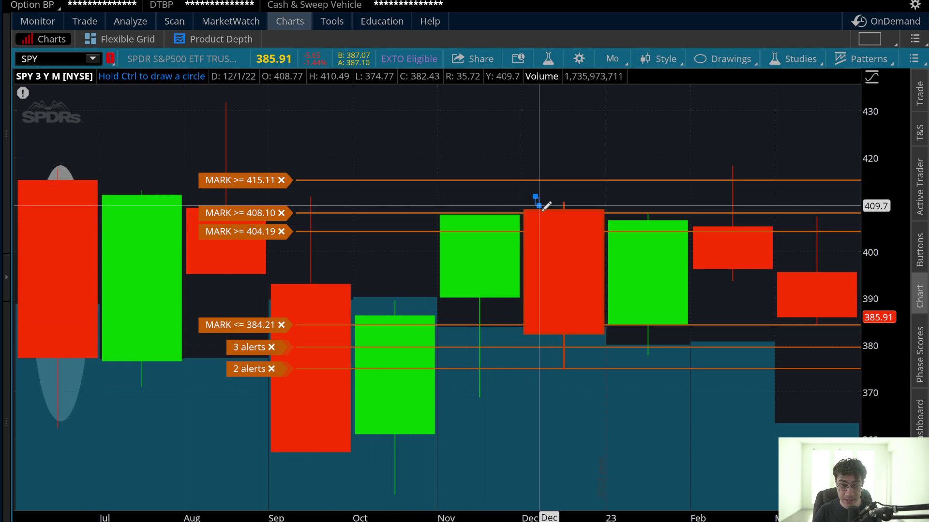
{"action": "left_click", "coordinate": [600, 379]}
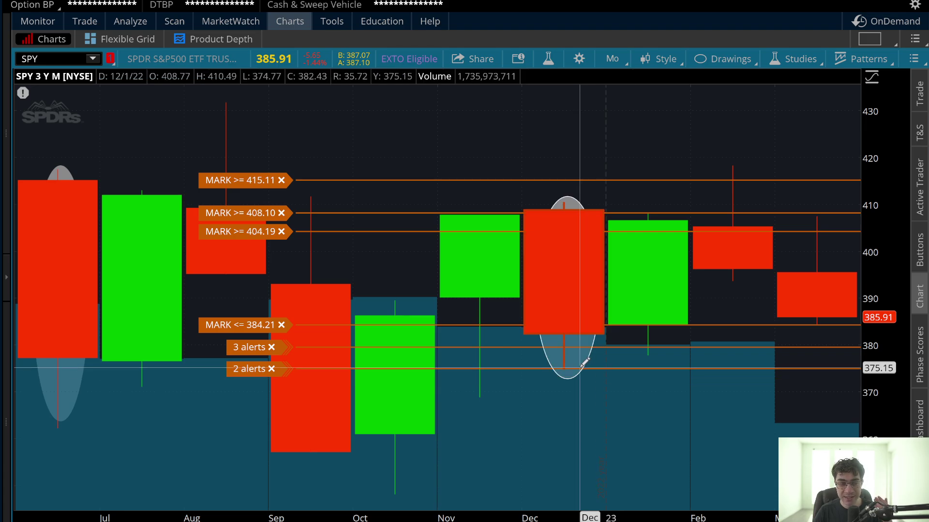
Draw ellipses around the green July 2022 and January 2023 candles
{"action": "left_click", "coordinate": [115, 185]}
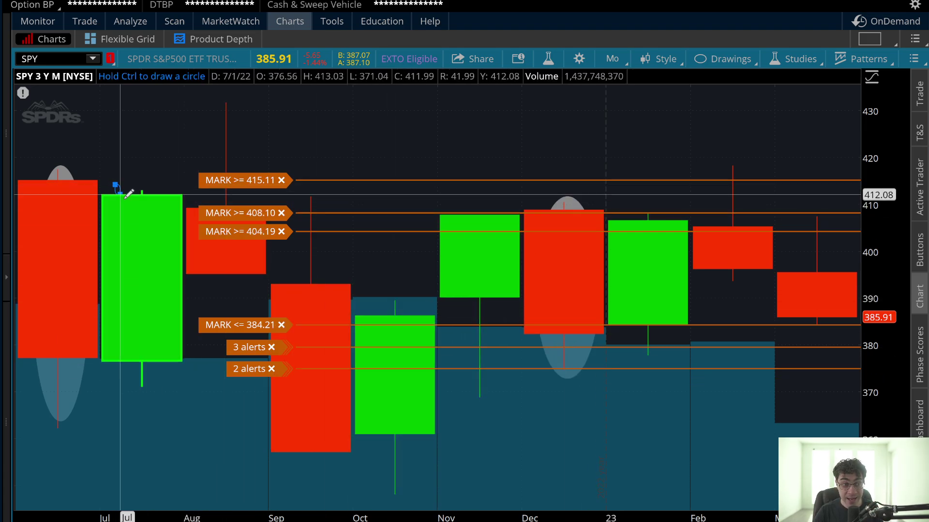
{"action": "left_click", "coordinate": [156, 397]}
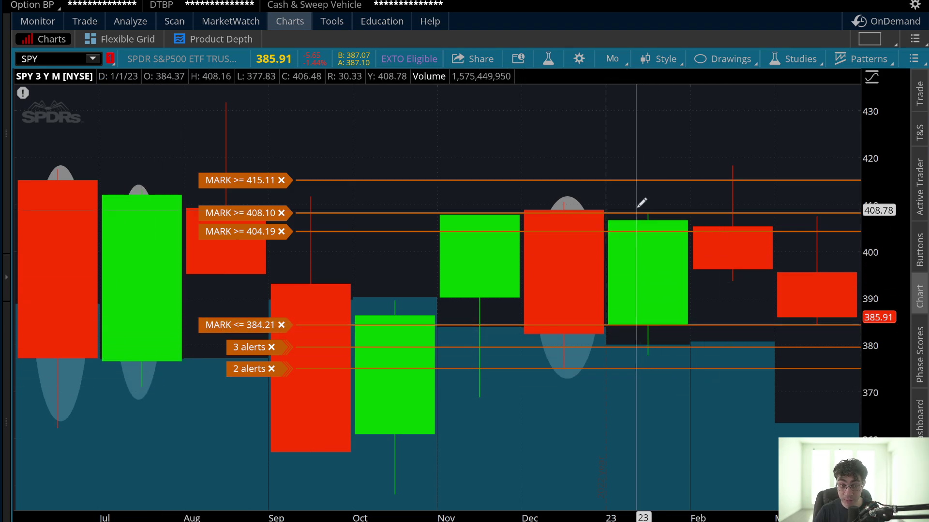
{"action": "left_click", "coordinate": [616, 198]}
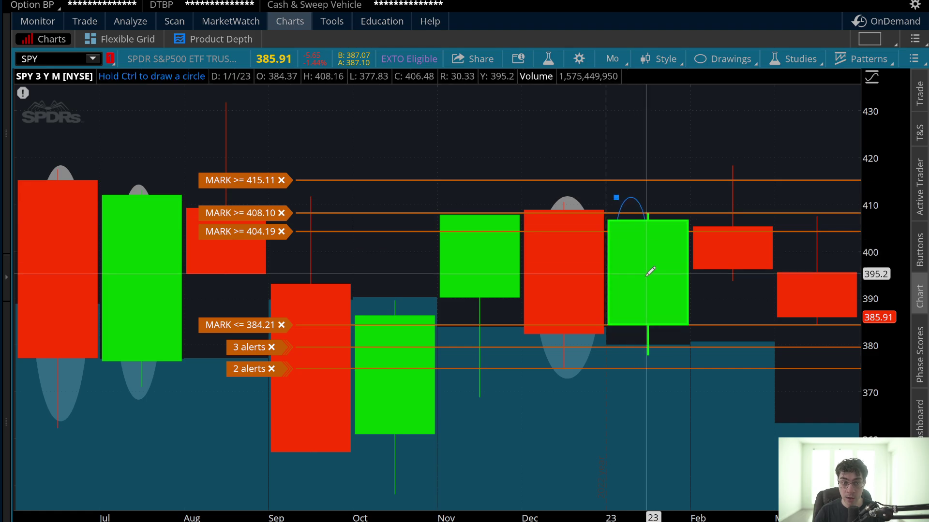
{"action": "left_click", "coordinate": [674, 369]}
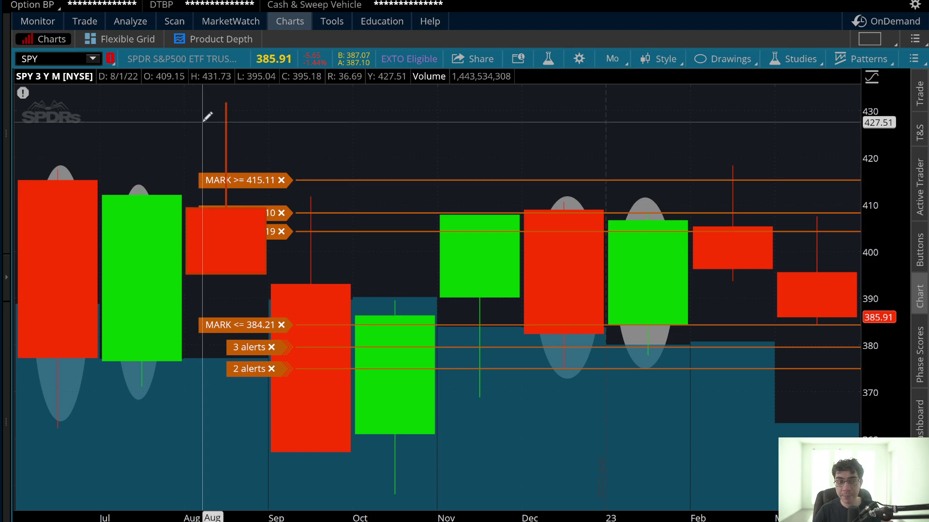
Draw ellipses around the August 2022 and February 2023 candles, including their long upper wicks
{"action": "left_click", "coordinate": [204, 97]}
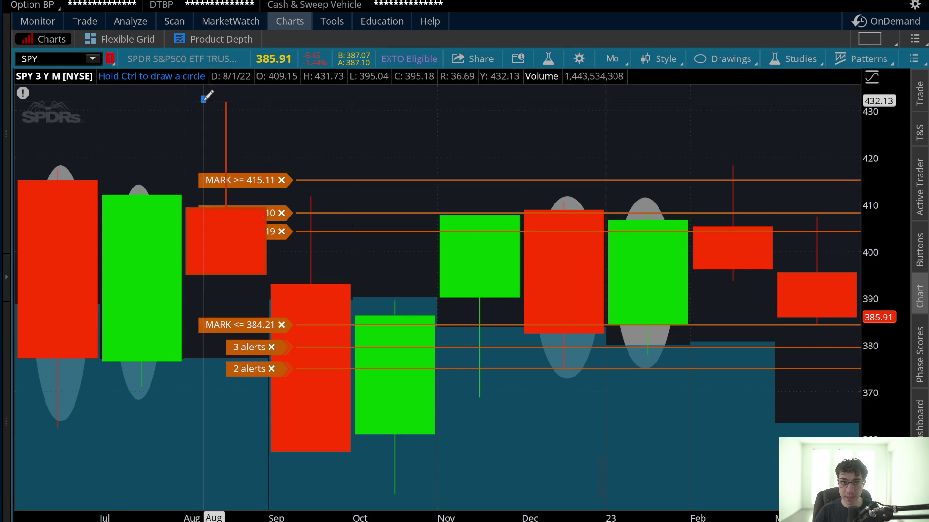
{"action": "left_click", "coordinate": [245, 287]}
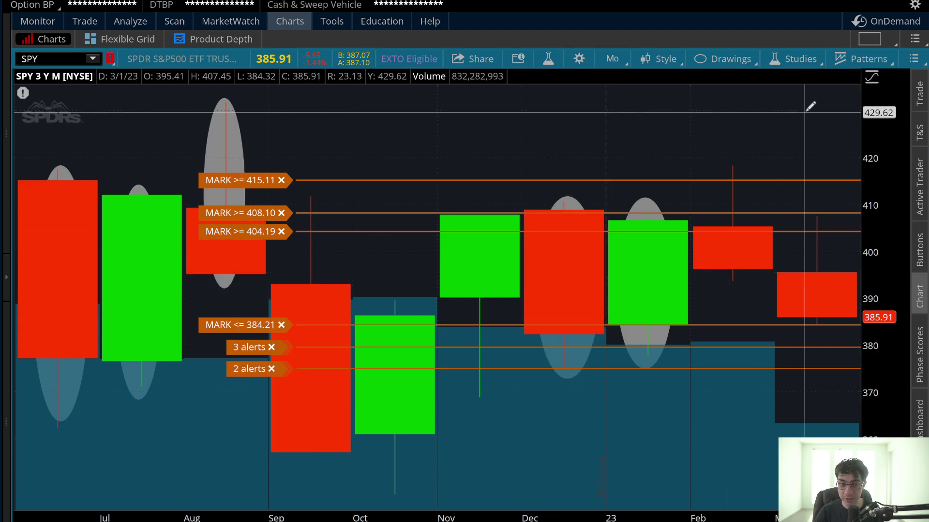
{"action": "left_click", "coordinate": [712, 138]}
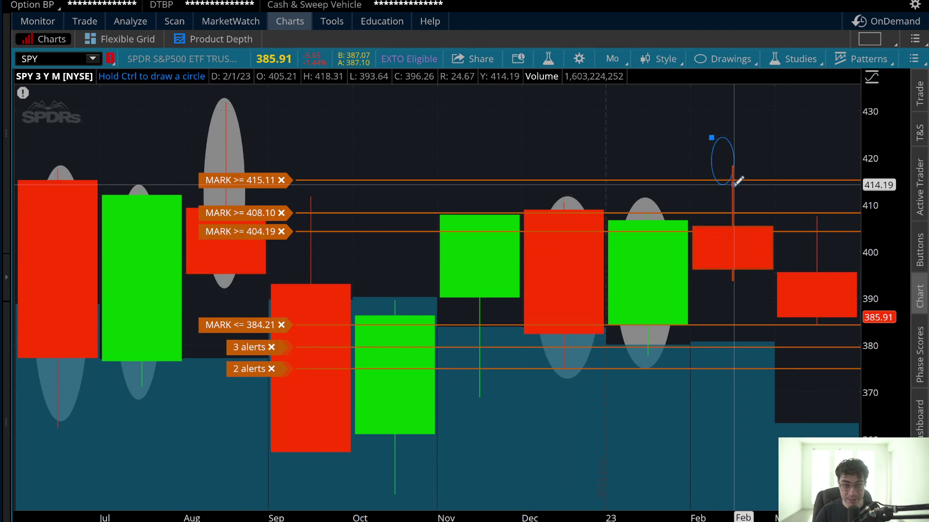
{"action": "left_click", "coordinate": [752, 288]}
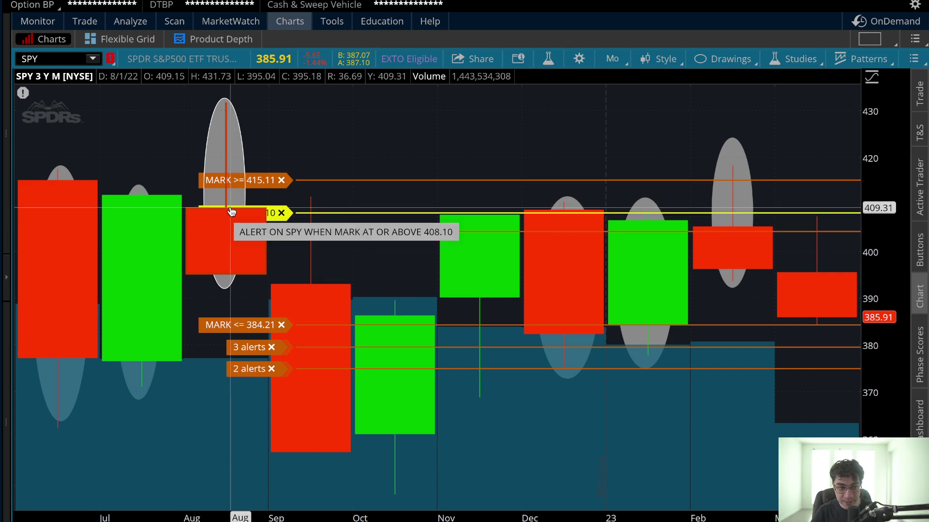
Add price levels at the tops of the August 2022 and February 2023 candle bodies, at about 410 and 405
{"action": "middle_click", "coordinate": [826, 181]}
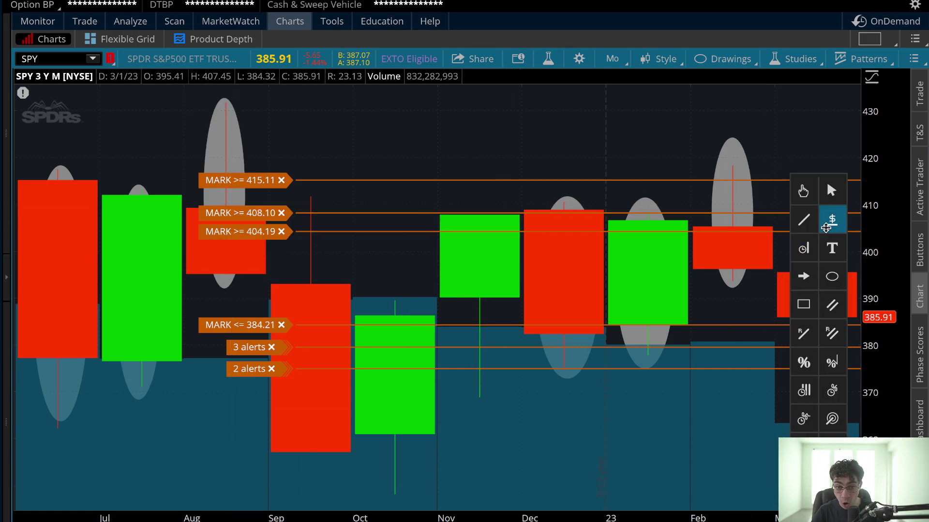
{"action": "left_click", "coordinate": [830, 219]}
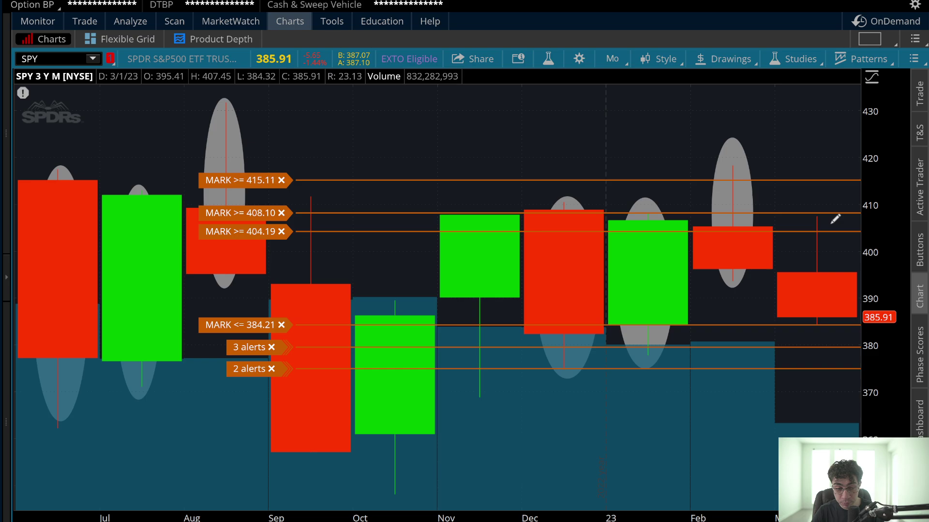
{"action": "left_click", "coordinate": [225, 204]}
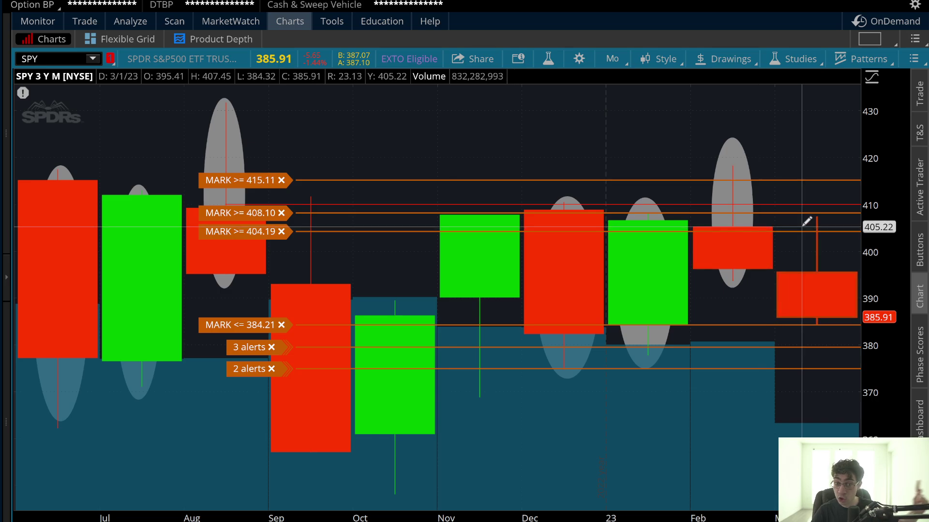
{"action": "left_click", "coordinate": [777, 228]}
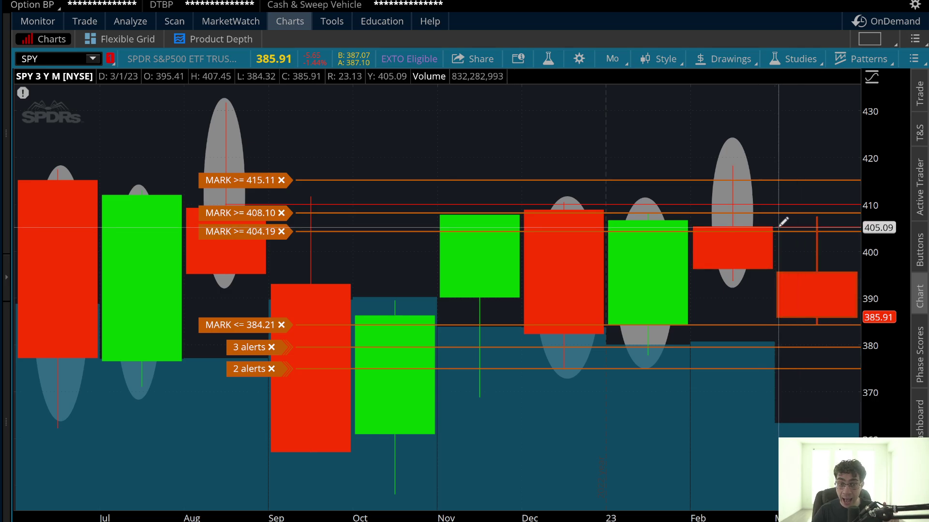
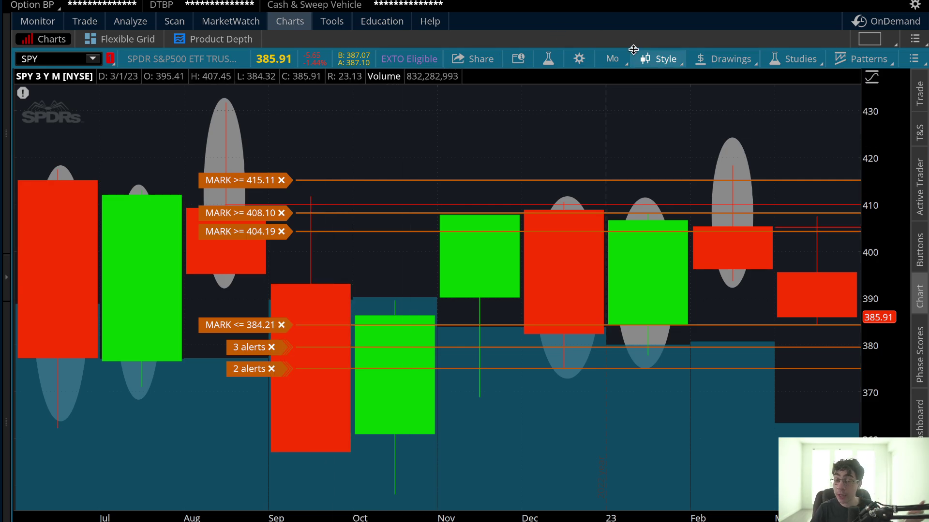
Switch the SPY chart to the 3 Y : W weekly time frame, showing the period from September 2022 onward
{"action": "left_click", "coordinate": [623, 60]}
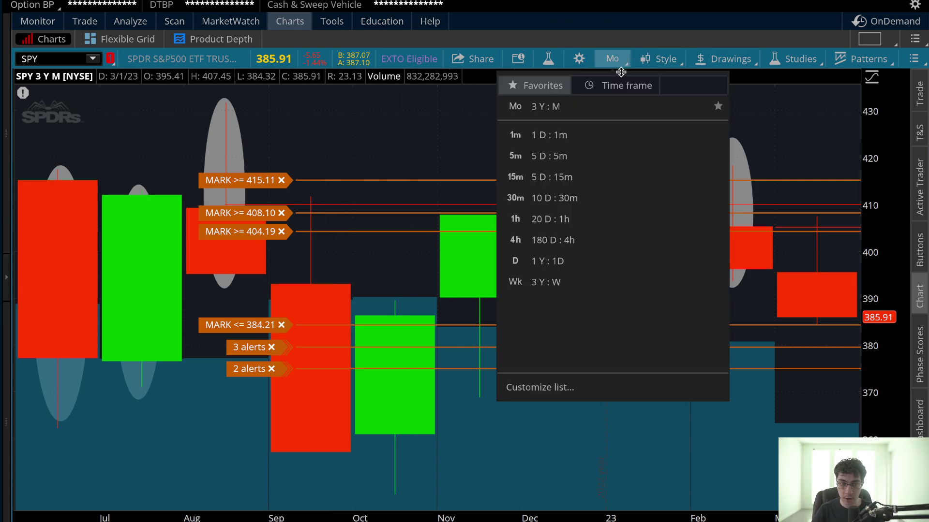
{"action": "left_click", "coordinate": [547, 288]}
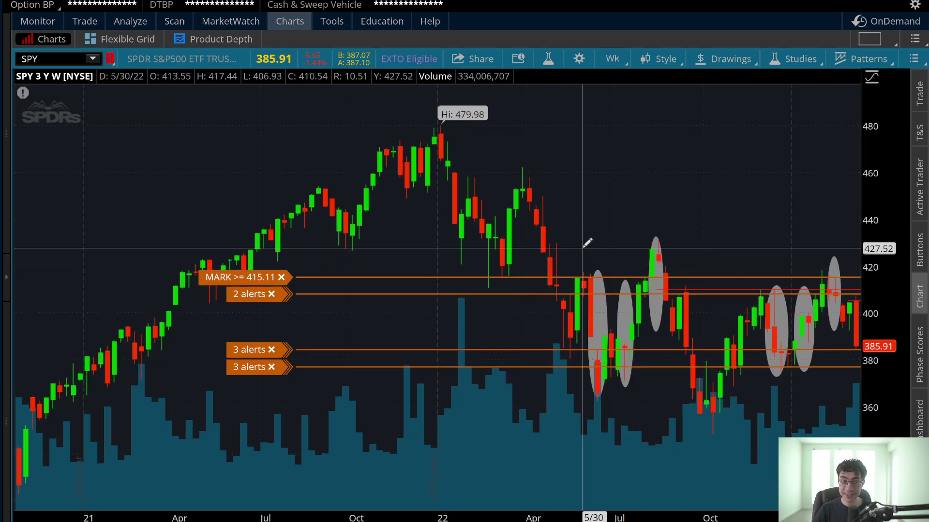
{"action": "left_click_drag", "start_coordinate": [586, 244], "coordinate": [911, 244]}
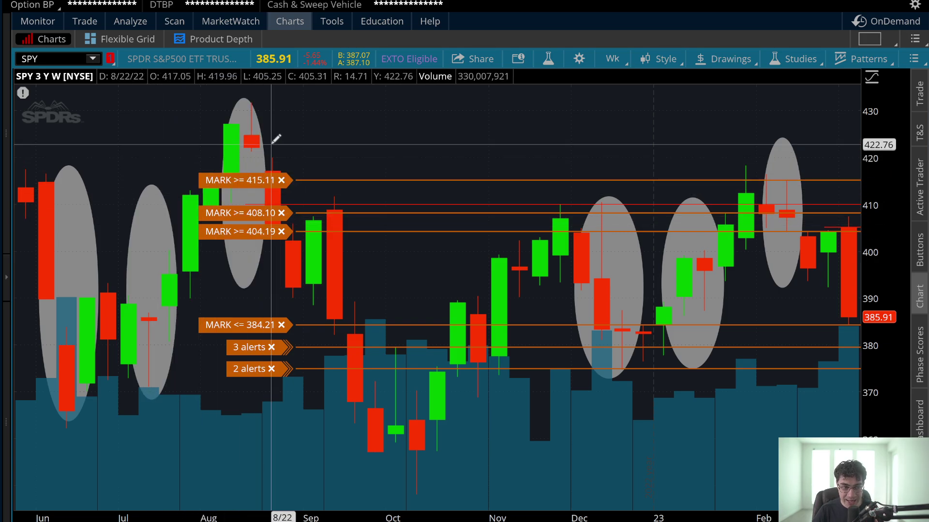
{"action": "left_click_drag", "start_coordinate": [294, 148], "coordinate": [851, 152]}
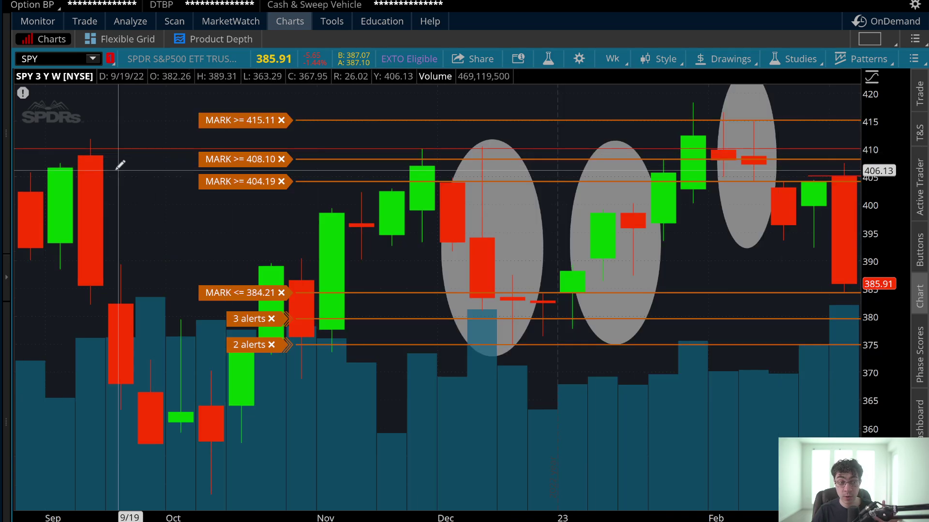
Clear the whole drawing set from the weekly chart, removing the ellipses and price levels
{"action": "right_click", "coordinate": [146, 126]}
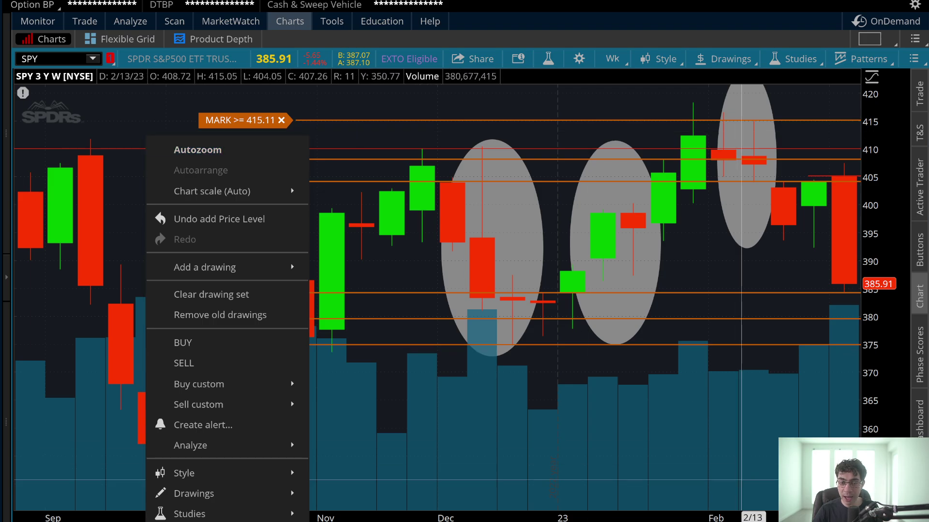
{"action": "key", "text": "Escape"}
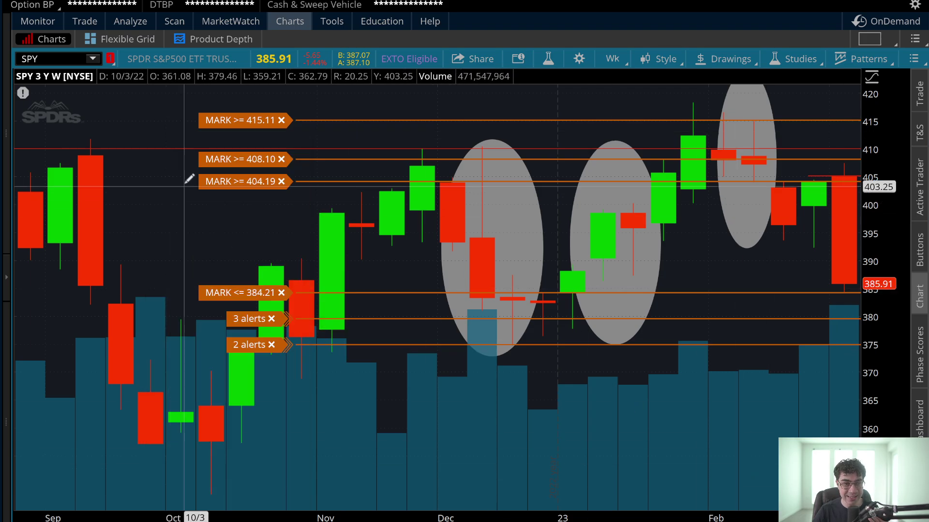
{"action": "right_click", "coordinate": [172, 136]}
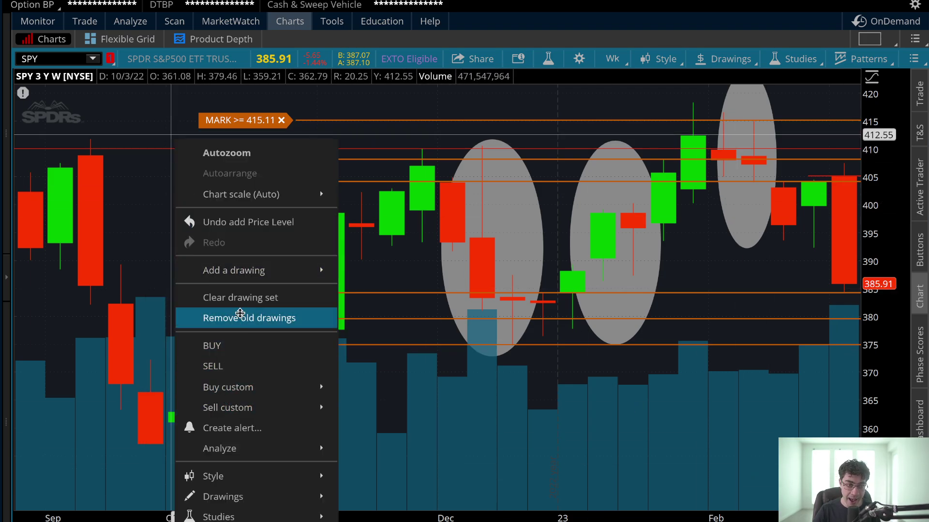
{"action": "left_click", "coordinate": [241, 298]}
{"action": "left_click", "coordinate": [530, 64]}
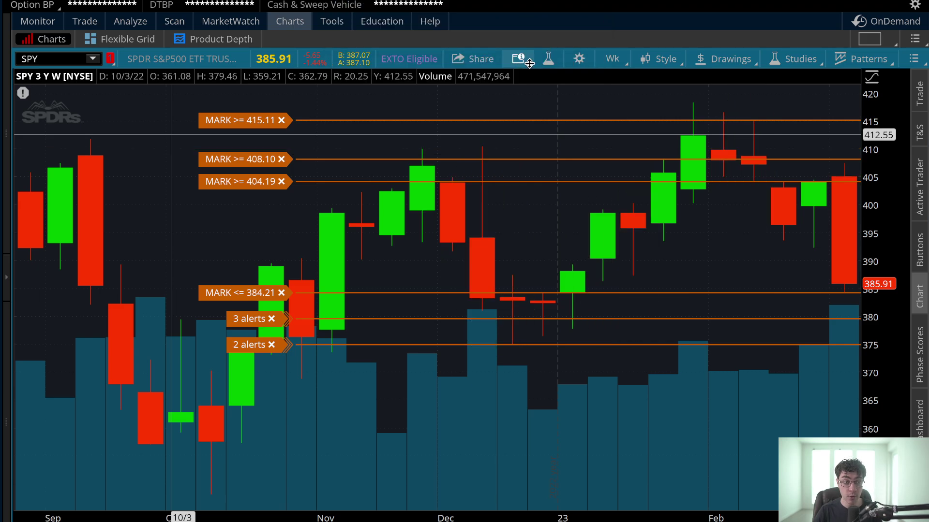
Draw ellipses around the red weekly candle before 9/5/22 and the matching red candle before 2/27/23
{"action": "scroll", "coordinate": [290, 193], "scroll_direction": "up", "scroll_amount": 1}
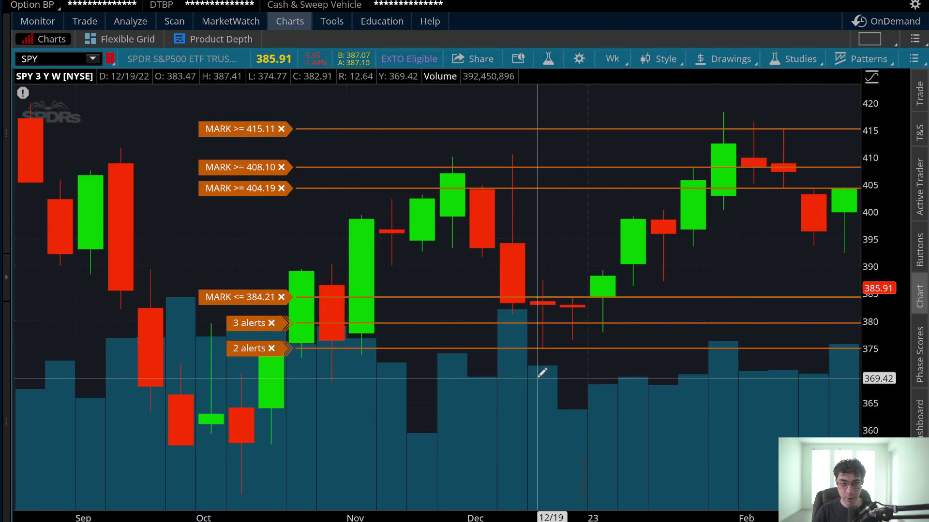
{"action": "left_click", "coordinate": [826, 183]}
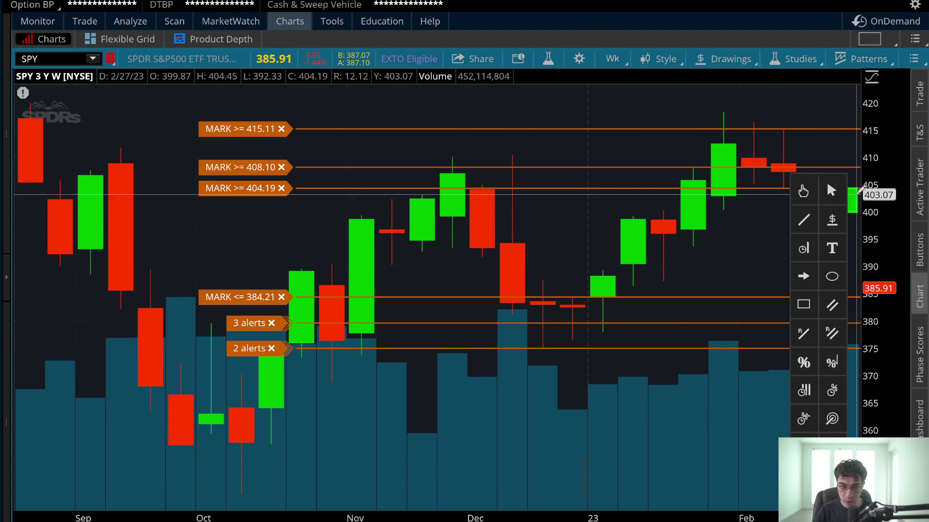
{"action": "left_click_drag", "start_coordinate": [787, 272], "coordinate": [759, 276]}
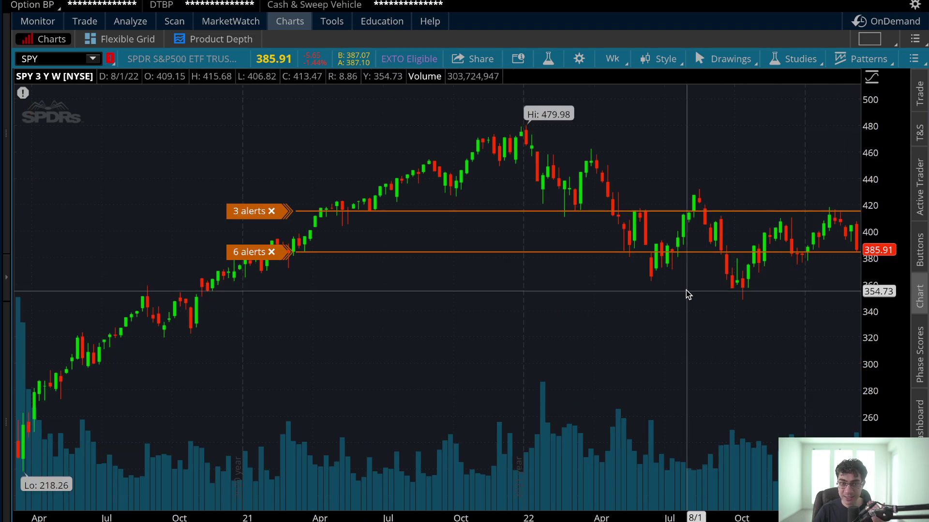
{"action": "left_click_drag", "start_coordinate": [696, 297], "coordinate": [861, 288]}
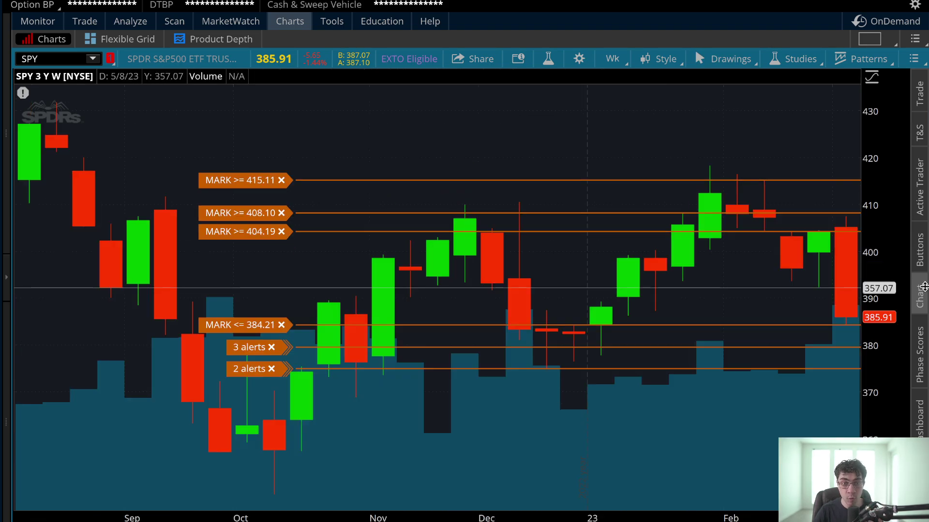
{"action": "left_click_drag", "start_coordinate": [77, 247], "coordinate": [856, 251]}
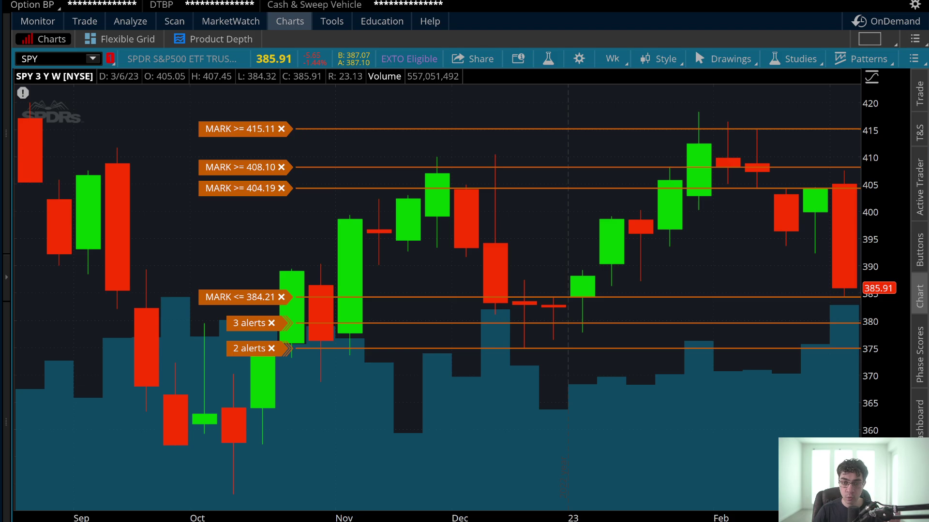
{"action": "right_click", "coordinate": [796, 179]}
{"action": "left_click", "coordinate": [829, 274]}
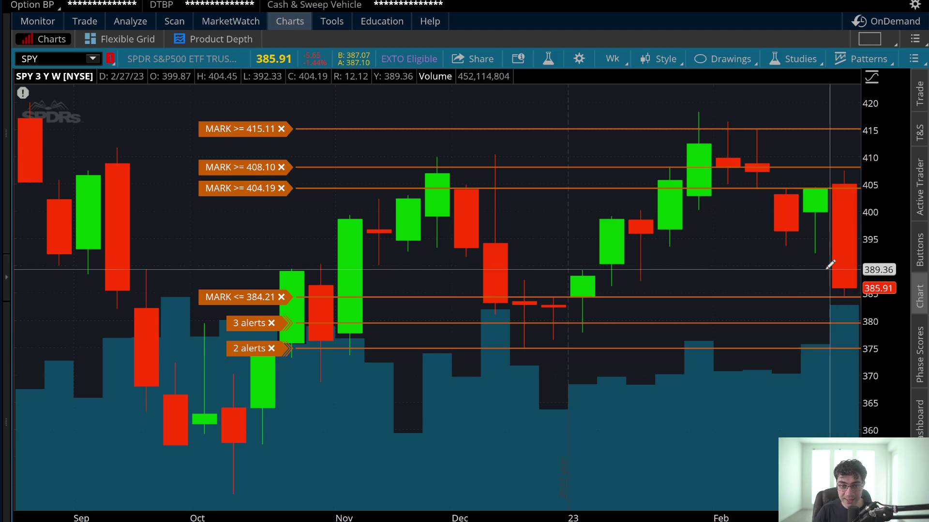
{"action": "left_click_drag", "start_coordinate": [49, 177], "coordinate": [72, 266]}
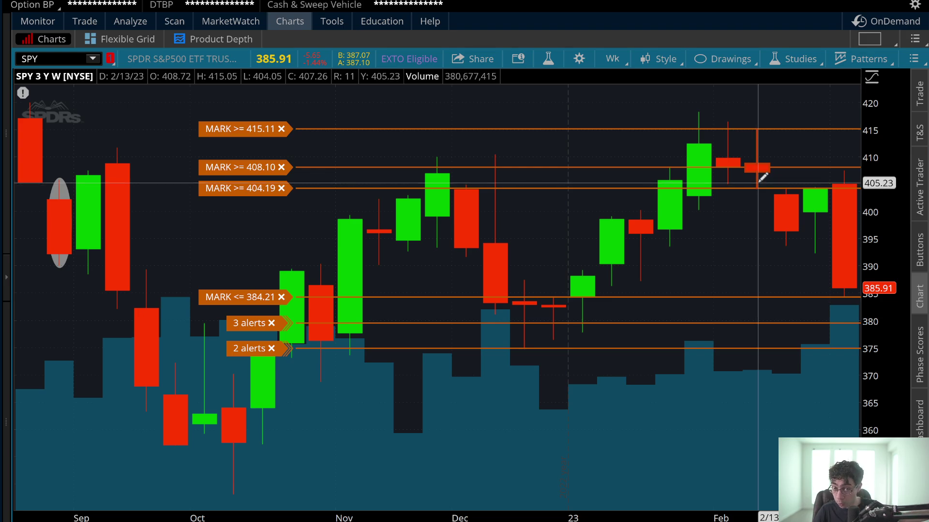
{"action": "left_click_drag", "start_coordinate": [773, 185], "coordinate": [795, 252]}
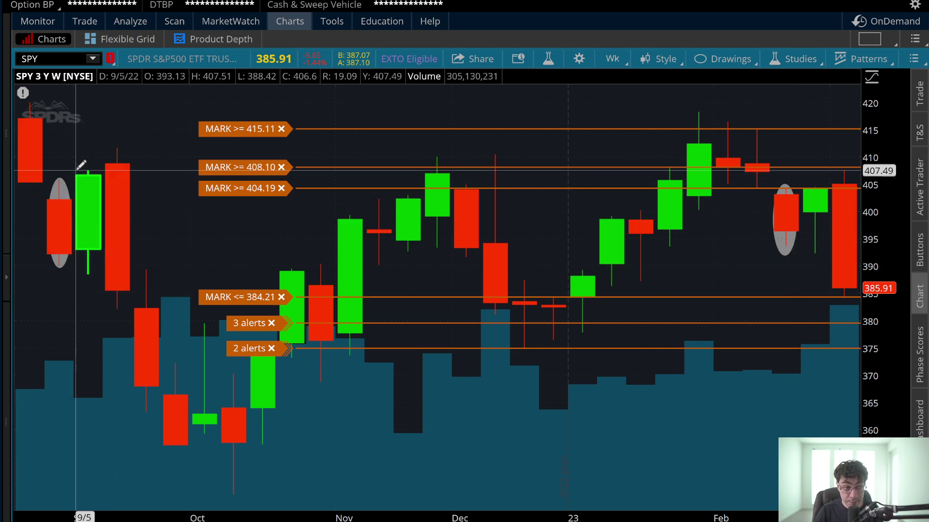
Draw ellipses around the weekly candles of 9/5/22 and 2/27/23, then around those of 9/12/22 and 3/6/23
{"action": "mouse_move", "coordinate": [75, 170]}
{"action": "left_mouse_down"}
{"action": "mouse_move", "coordinate": [116, 275]}
{"action": "mouse_move", "coordinate": [103, 275]}
{"action": "left_mouse_up"}
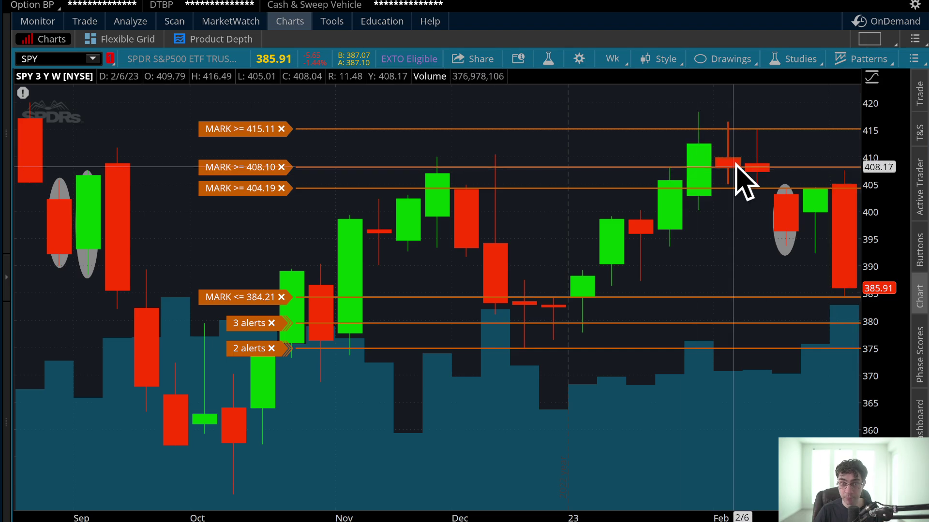
{"action": "left_click_drag", "start_coordinate": [804, 176], "coordinate": [833, 258]}
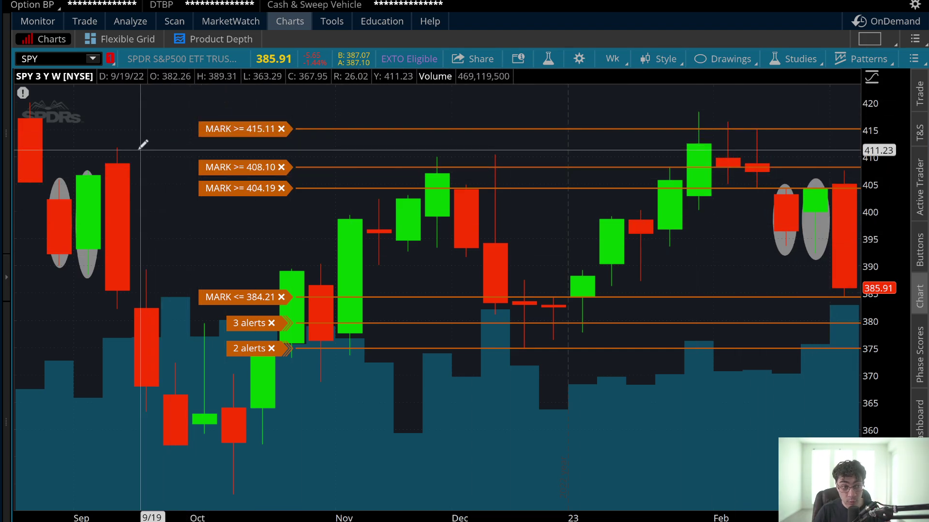
{"action": "mouse_move", "coordinate": [103, 142]}
{"action": "left_mouse_down"}
{"action": "mouse_move", "coordinate": [127, 219]}
{"action": "mouse_move", "coordinate": [127, 313]}
{"action": "left_mouse_up"}
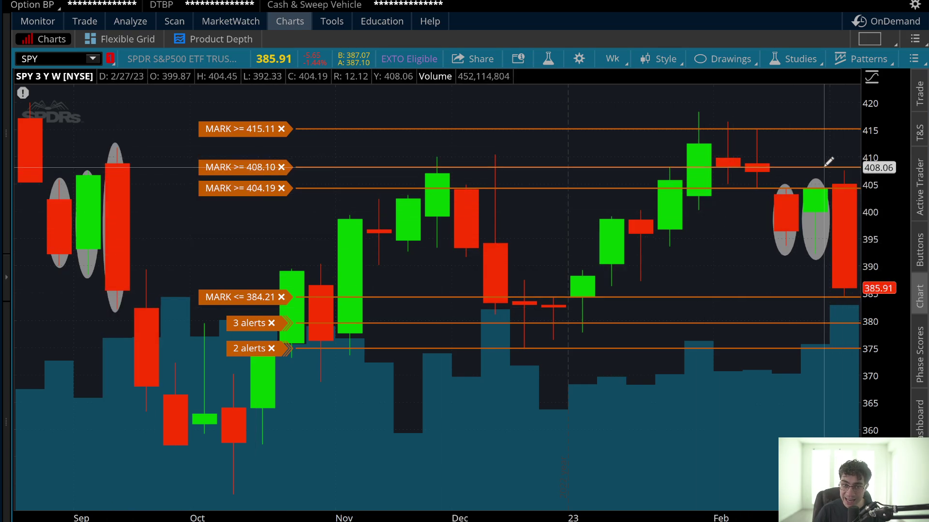
{"action": "left_click_drag", "start_coordinate": [826, 173], "coordinate": [855, 294]}
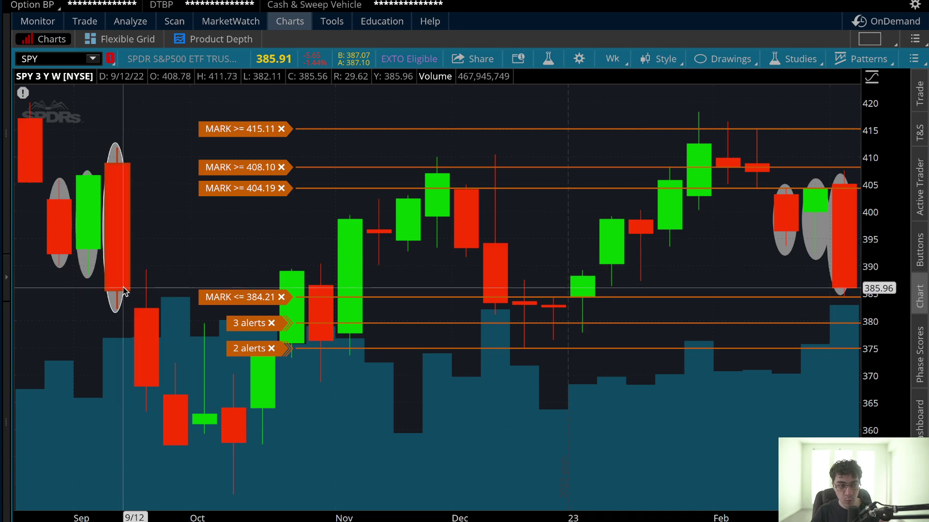
Add price levels at the lower wicks of the 2/27/23 and 9/5/22 weekly candles, at about 392 and 389
{"action": "mouse_move", "coordinate": [124, 291]}
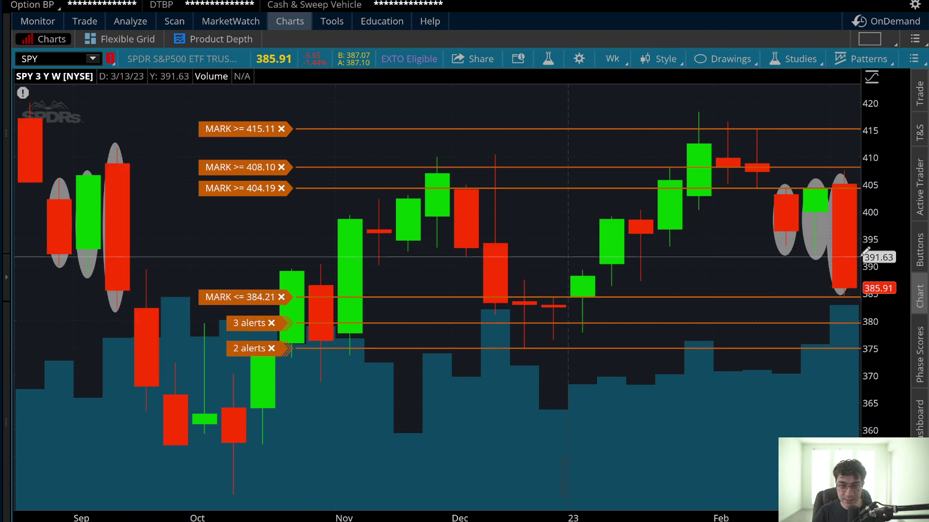
{"action": "mouse_move", "coordinate": [854, 262]}
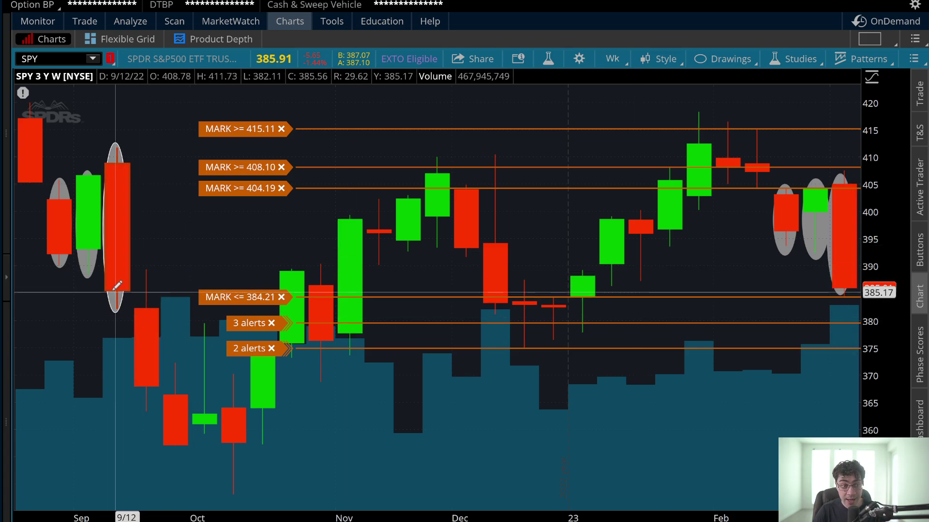
{"action": "mouse_move", "coordinate": [89, 272]}
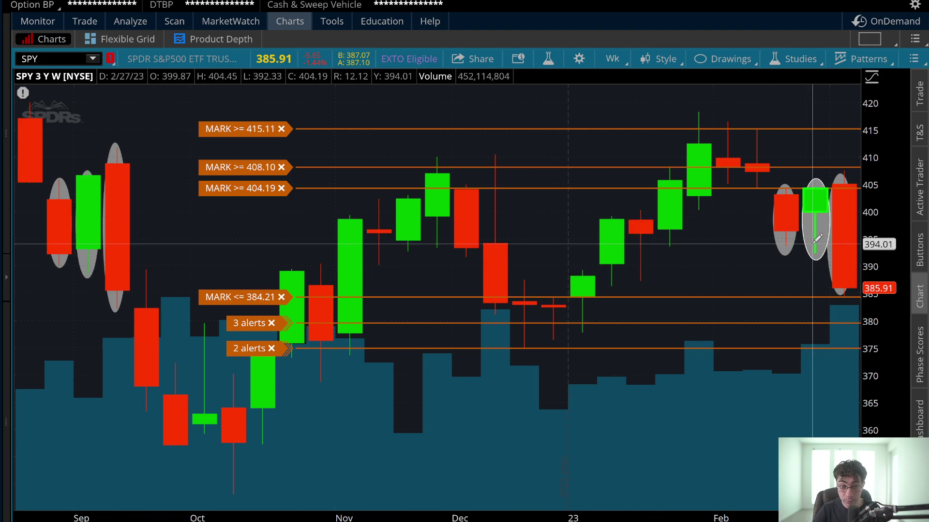
{"action": "mouse_move", "coordinate": [812, 247]}
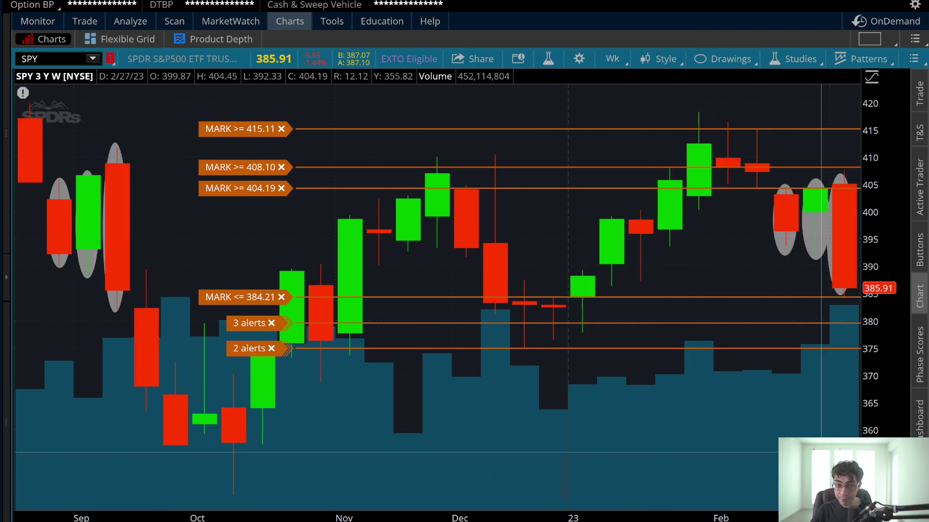
{"action": "middle_click", "coordinate": [832, 190]}
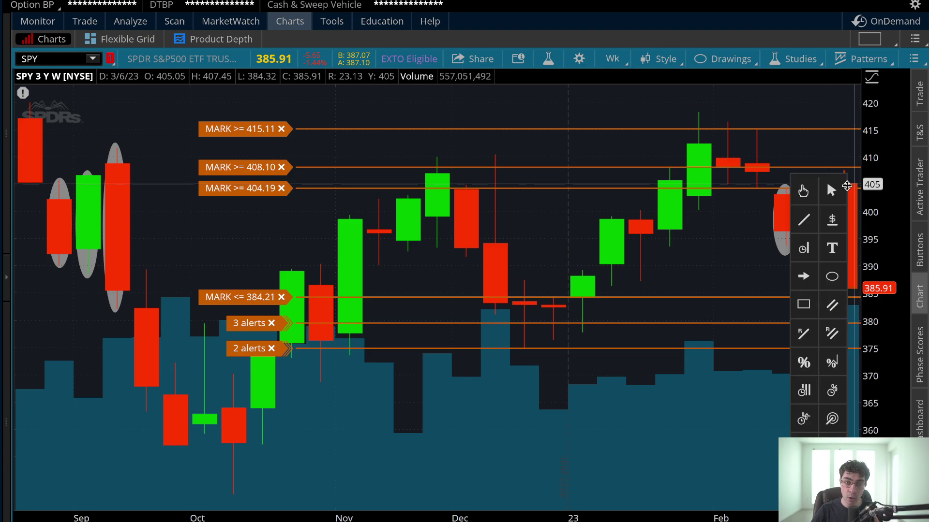
{"action": "left_click", "coordinate": [832, 191]}
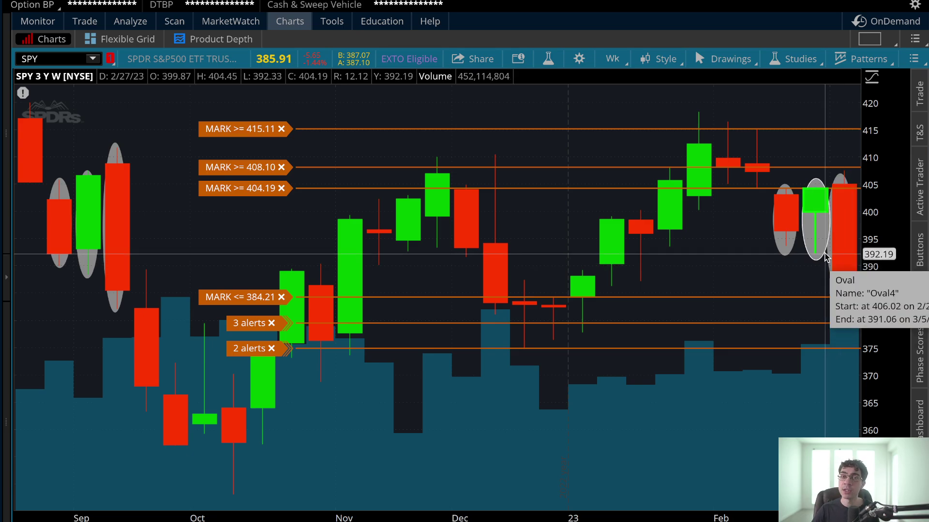
{"action": "middle_click", "coordinate": [832, 417]}
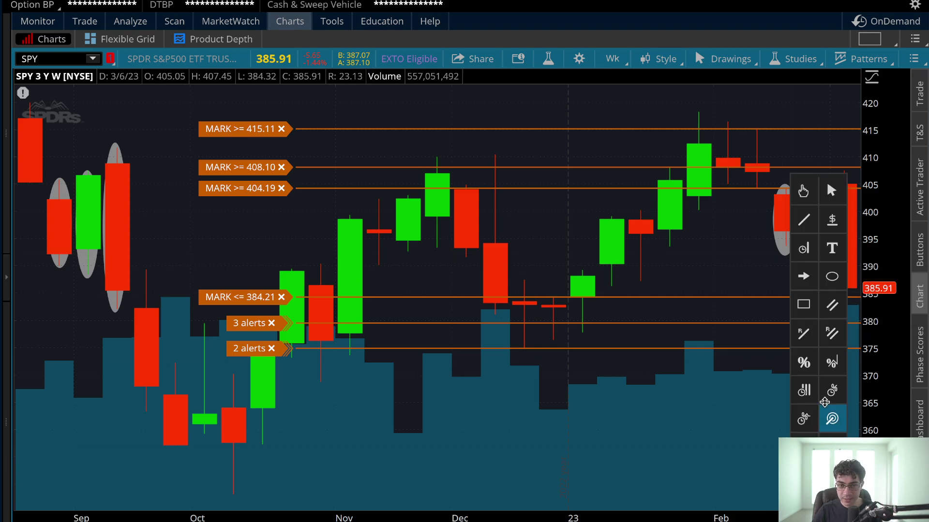
{"action": "left_click", "coordinate": [833, 224]}
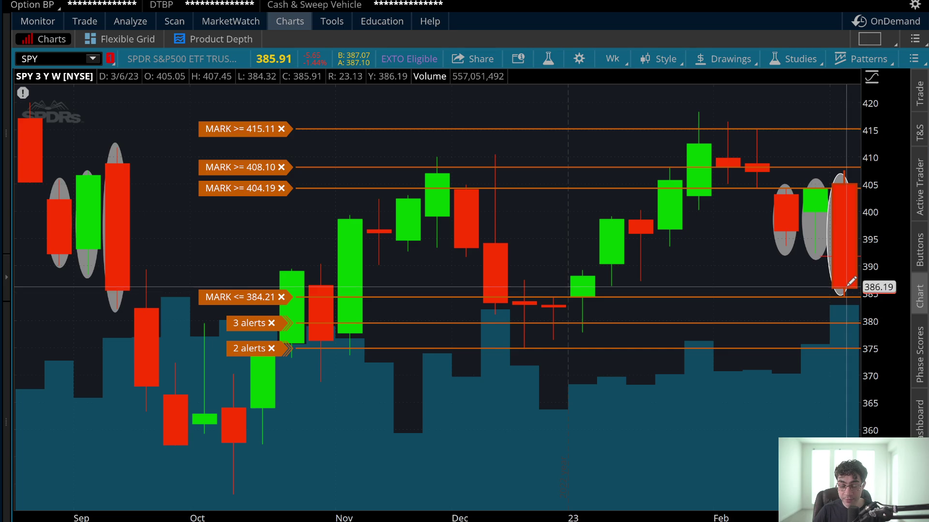
{"action": "left_click", "coordinate": [81, 271]}
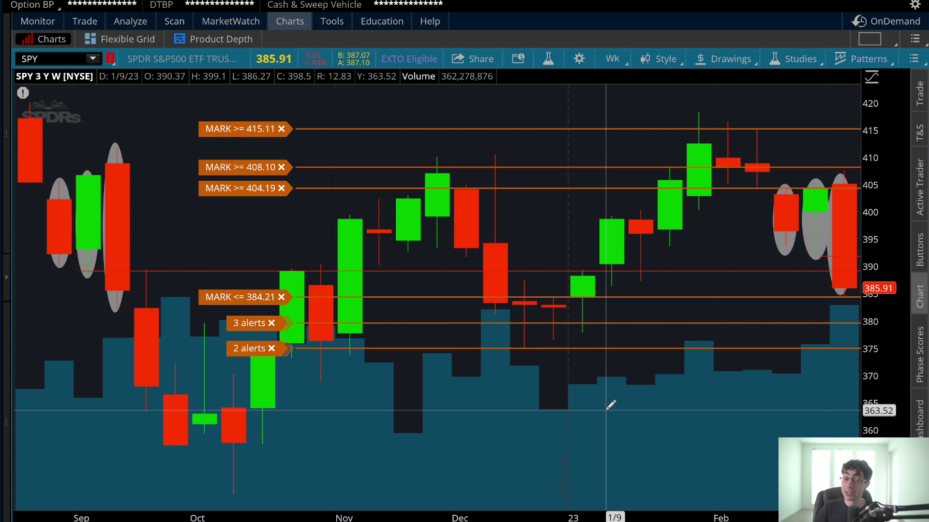
Switch the SPY chart to the 3 Y : M monthly time frame and examine the candles from August 2022 to March 2023
{"action": "left_click", "coordinate": [612, 59]}
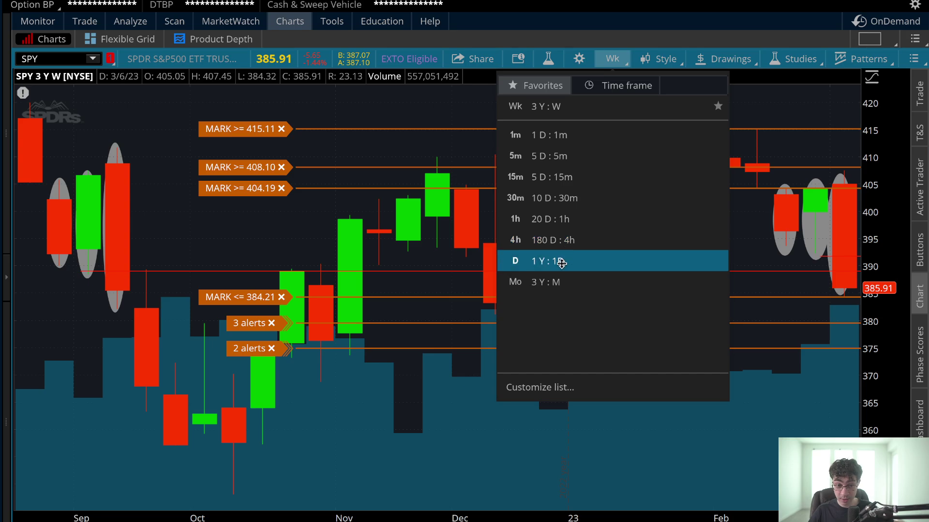
{"action": "left_click", "coordinate": [558, 274]}
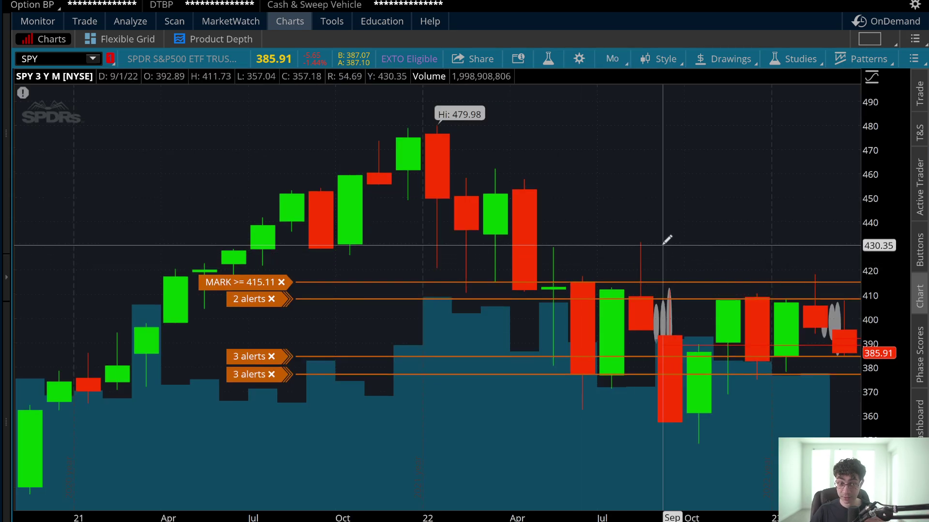
{"action": "left_click_drag", "start_coordinate": [571, 207], "coordinate": [899, 192]}
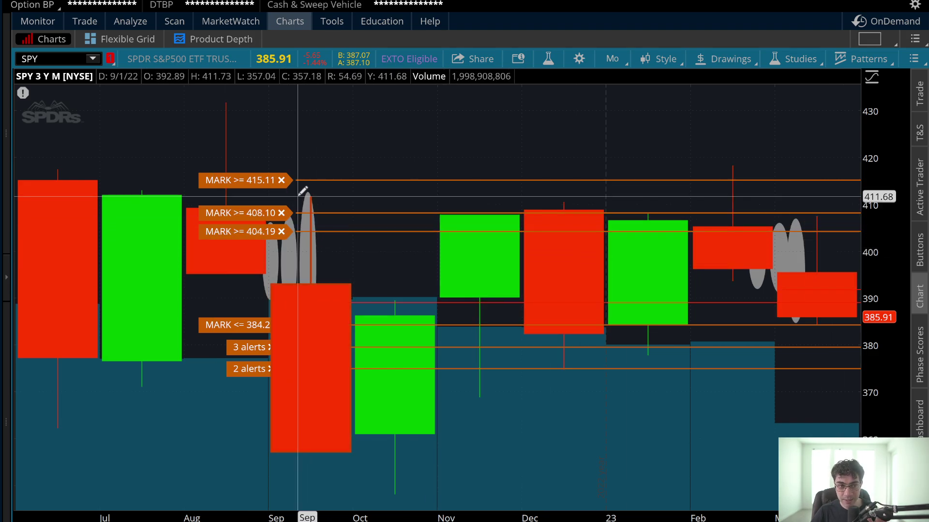
{"action": "left_click_drag", "start_coordinate": [201, 140], "coordinate": [851, 164]}
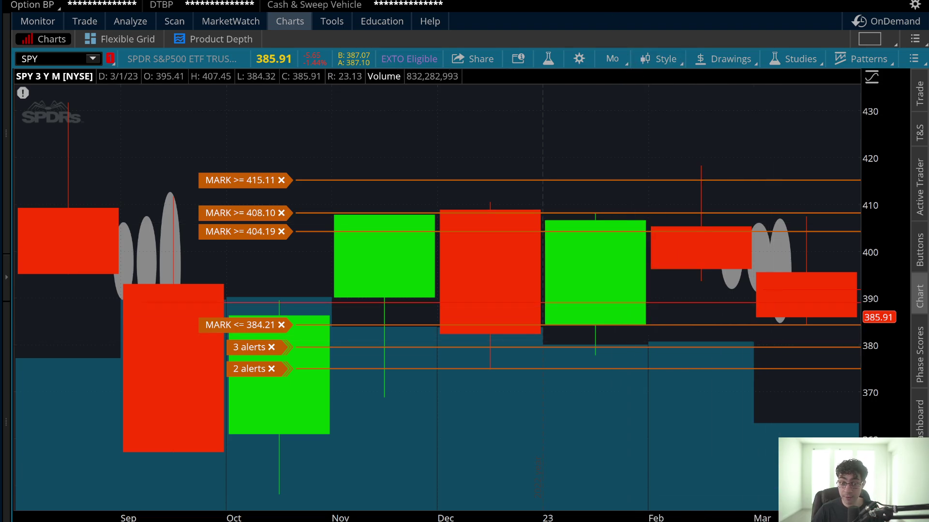
Activate the pointer tool and return the SPY chart to the 3 Y : W weekly time frame
{"action": "middle_click", "coordinate": [826, 181]}
{"action": "left_click", "coordinate": [826, 181]}
{"action": "scroll", "coordinate": [806, 155], "scroll_direction": "down", "scroll_amount": 5}
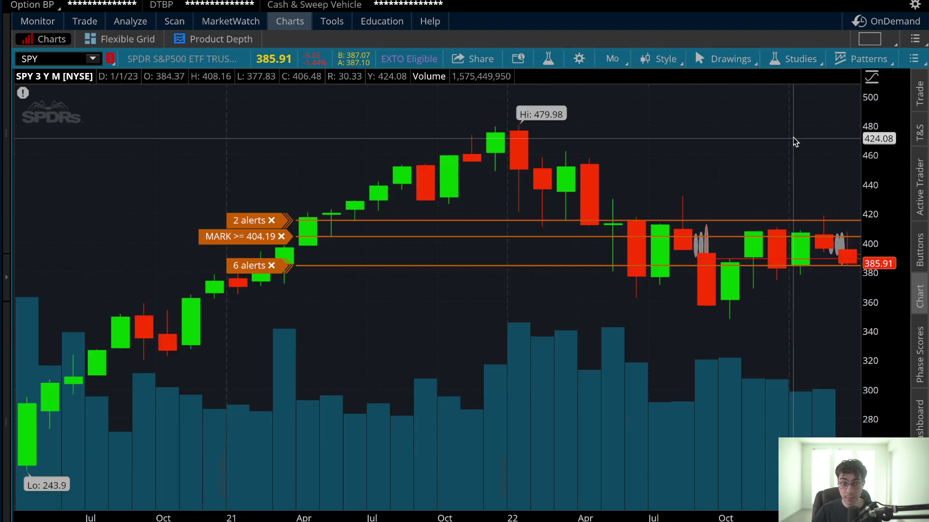
{"action": "left_click", "coordinate": [612, 59]}
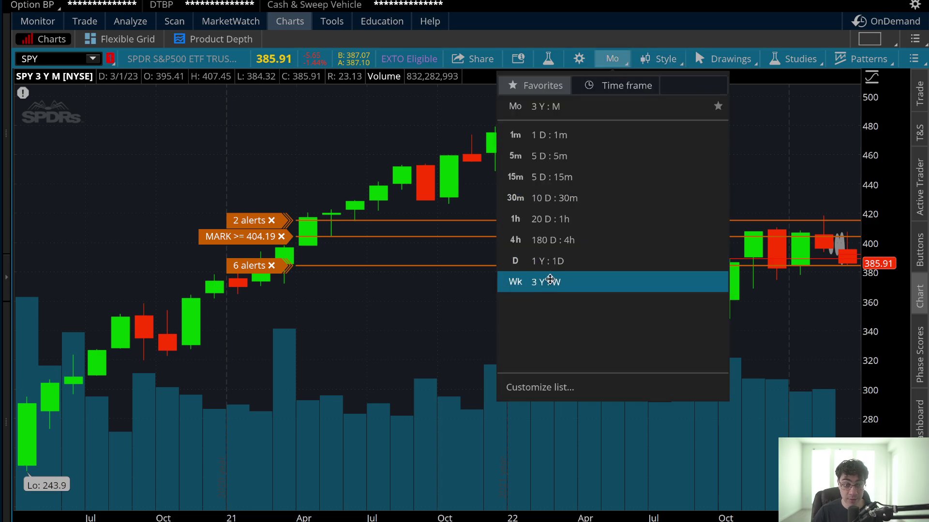
{"action": "left_click", "coordinate": [604, 281]}
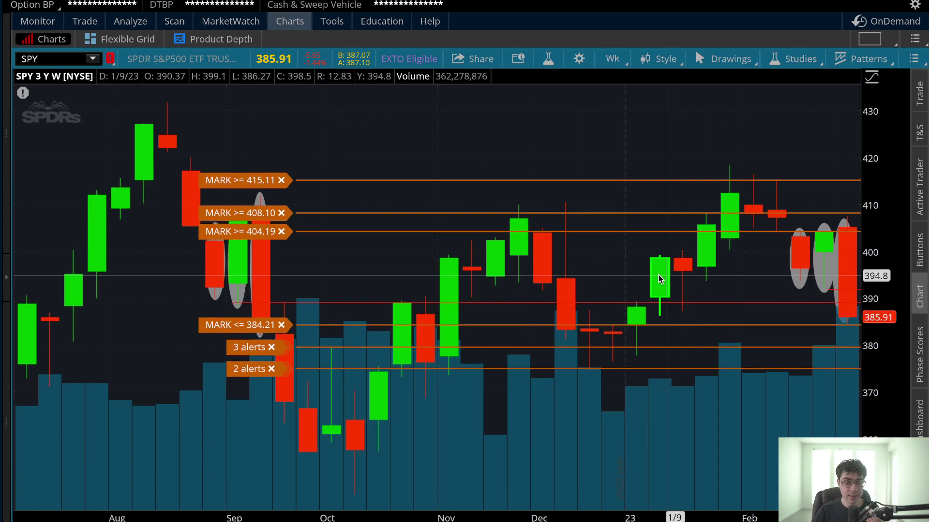
Clear the drawing set with the six ellipses and two price levels, keeping the weekly candles from August 2022 onward in view
{"action": "right_click", "coordinate": [512, 99]}
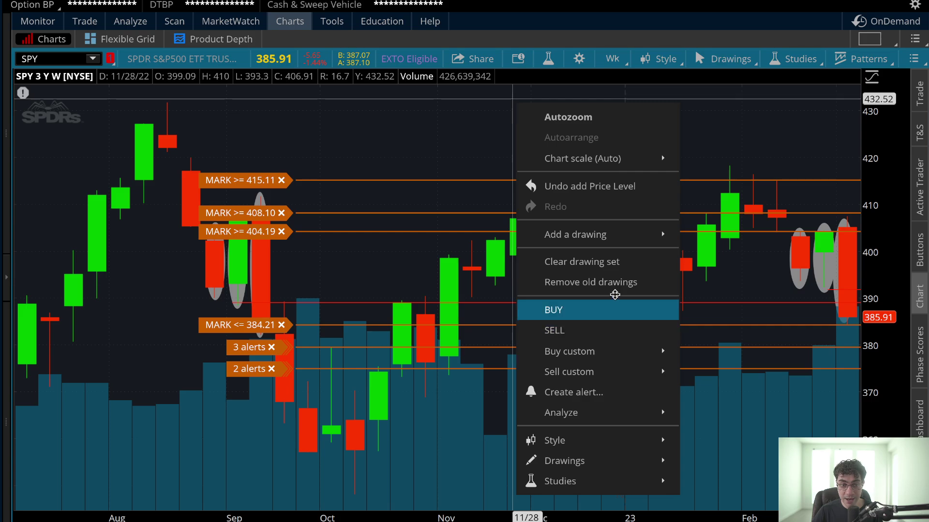
{"action": "left_click", "coordinate": [612, 265]}
{"action": "left_click", "coordinate": [528, 58]}
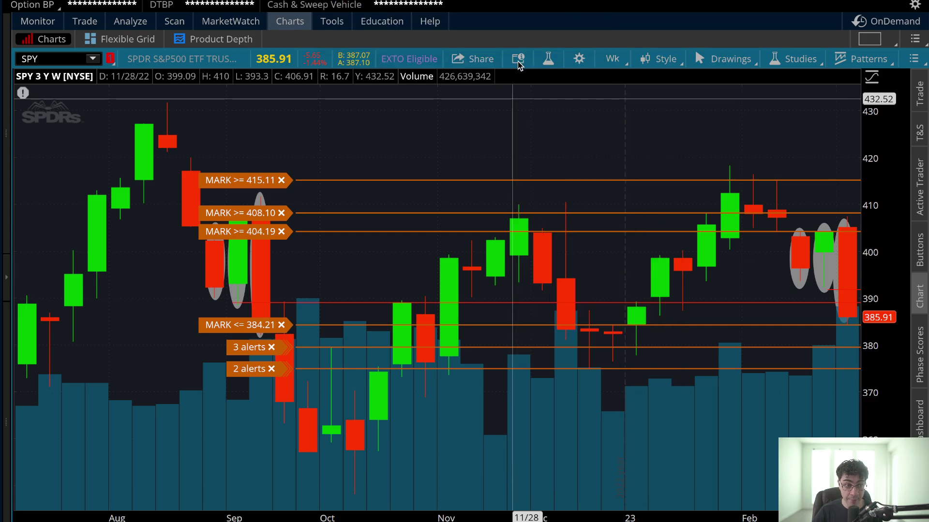
{"action": "left_click", "coordinate": [168, 195]}
{"action": "left_click_drag", "start_coordinate": [168, 195], "coordinate": [861, 195]}
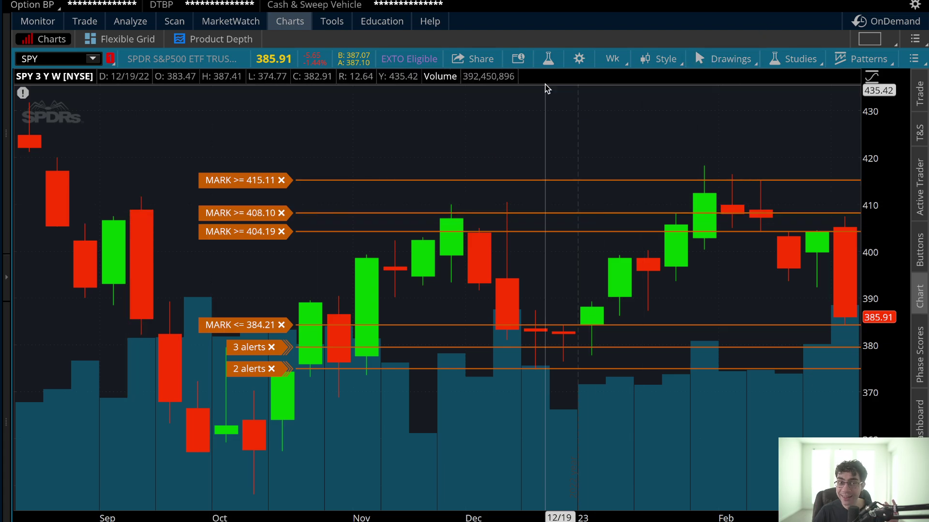
Switch the SPY chart to the 1 Y : 1D daily time frame, showing the candles from 2/17/23 to 3/10/23
{"action": "left_click", "coordinate": [611, 58]}
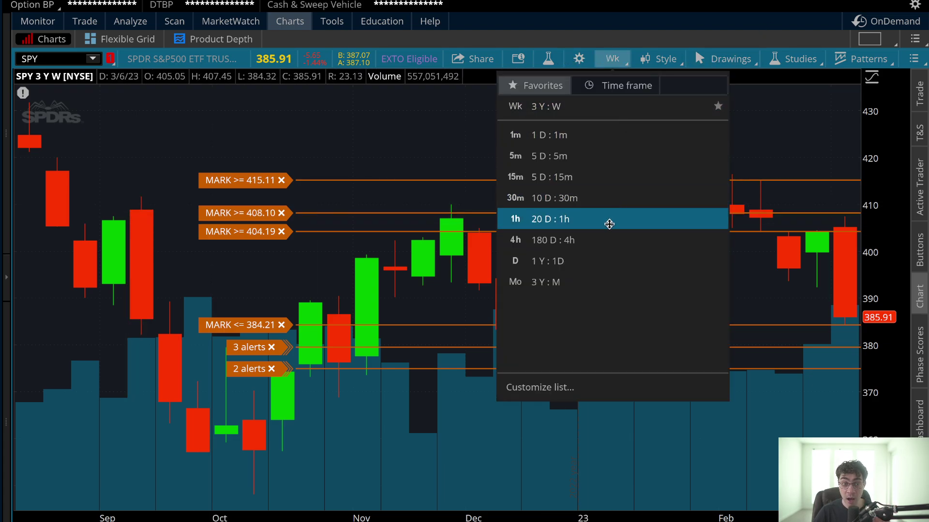
{"action": "left_click", "coordinate": [598, 262]}
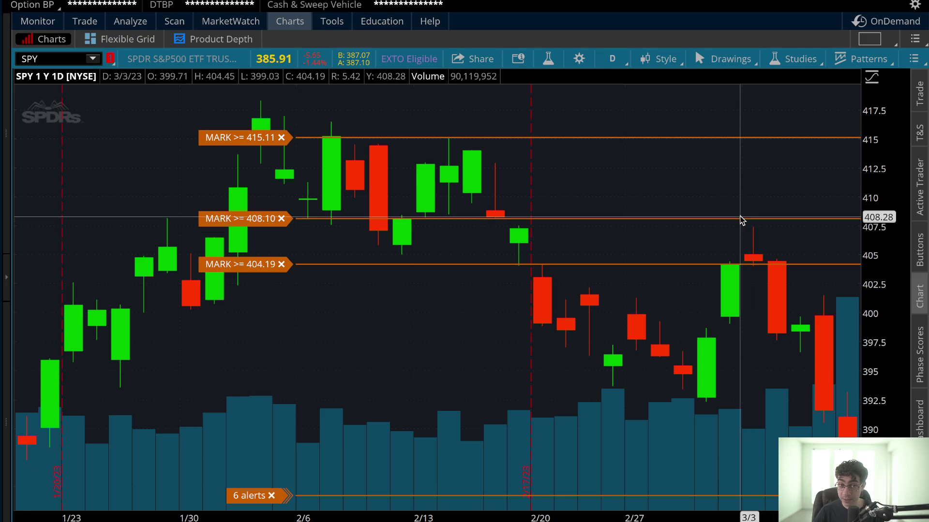
{"action": "left_click_drag", "start_coordinate": [449, 196], "coordinate": [857, 213]}
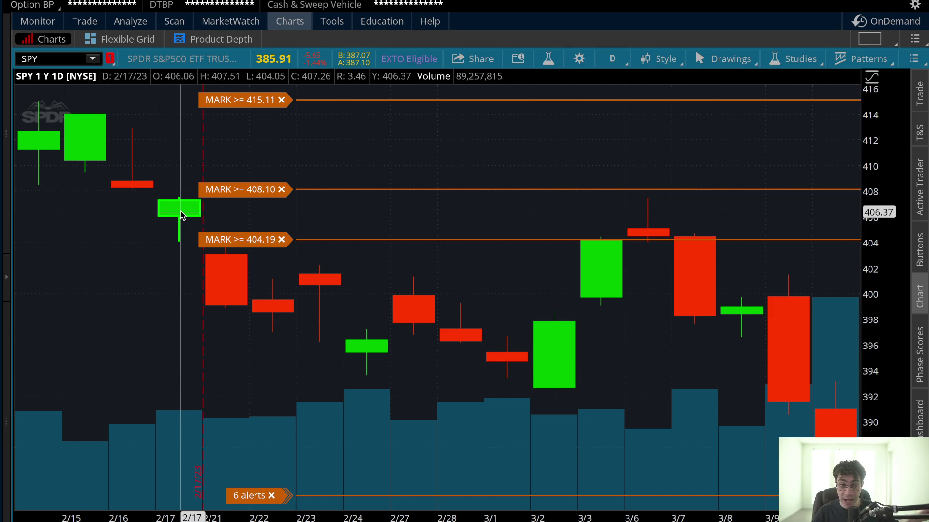
{"action": "left_click_drag", "start_coordinate": [203, 215], "coordinate": [851, 160]}
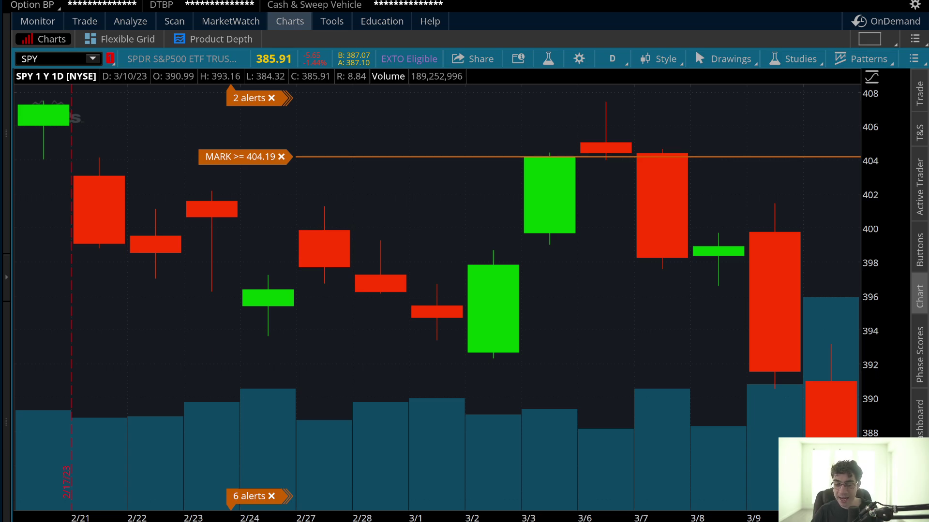
Show the full year of daily SPY candles and switch the chart to the 1 D : 1m time frame
{"action": "scroll", "coordinate": [659, 317], "scroll_direction": "down", "scroll_amount": 5}
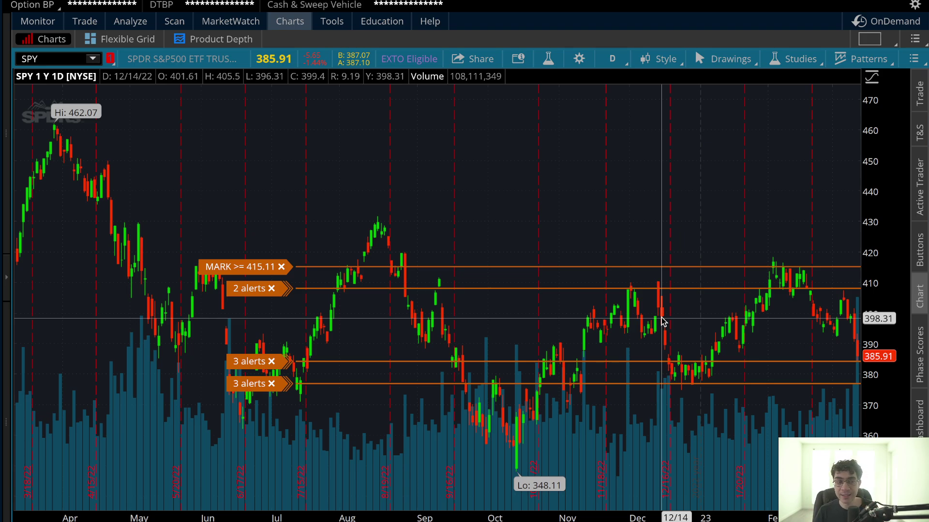
{"action": "left_click", "coordinate": [612, 59]}
{"action": "left_click", "coordinate": [592, 136]}
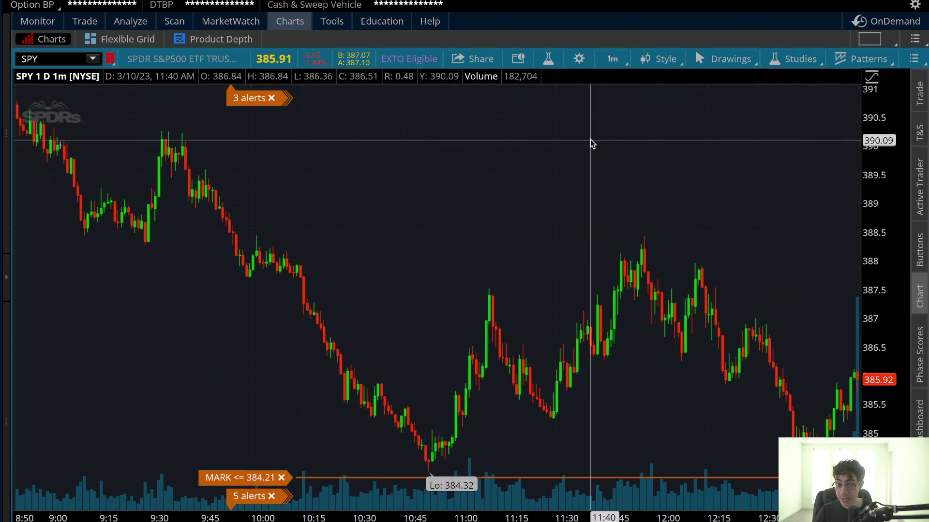
{"action": "left_click", "coordinate": [81, 58]}
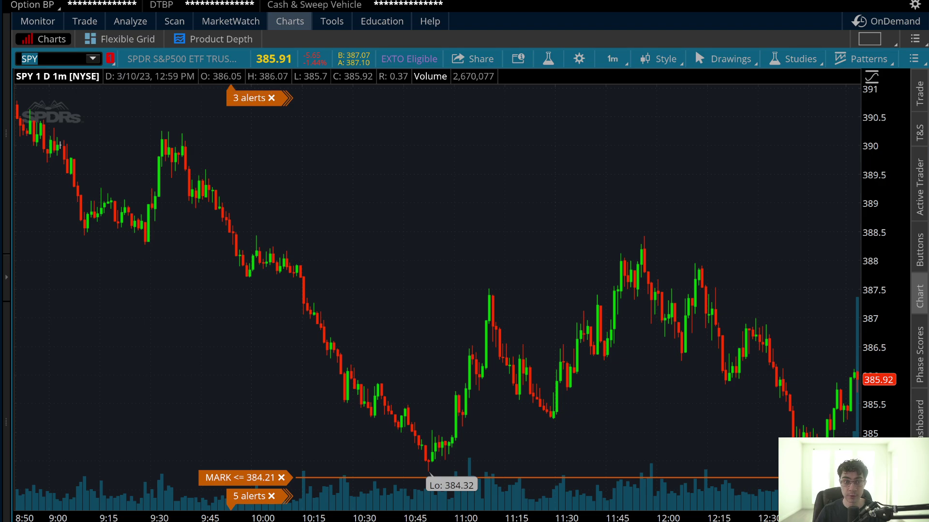
Return the SPY chart to the 1 Y : 1D daily time frame and examine the candles from early November 2022 to 3/10/23
{"action": "left_click", "coordinate": [612, 58]}
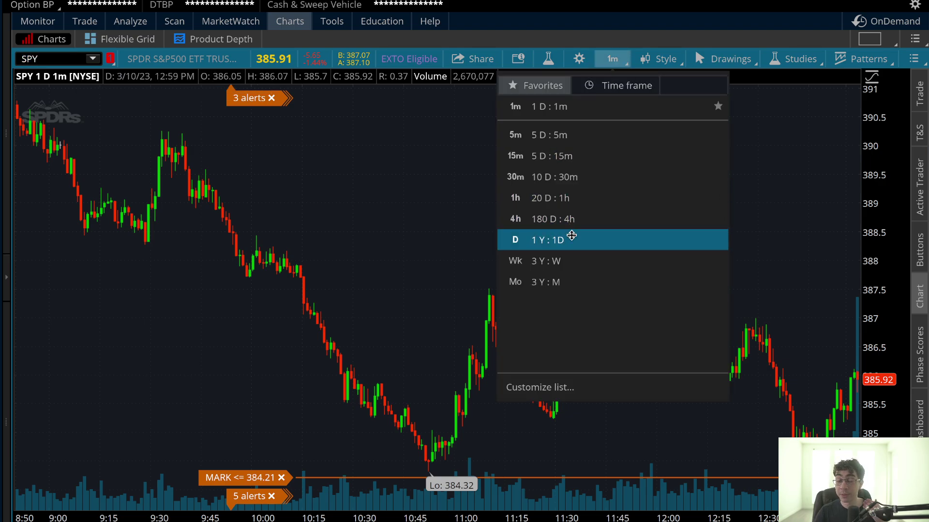
{"action": "left_click", "coordinate": [572, 240]}
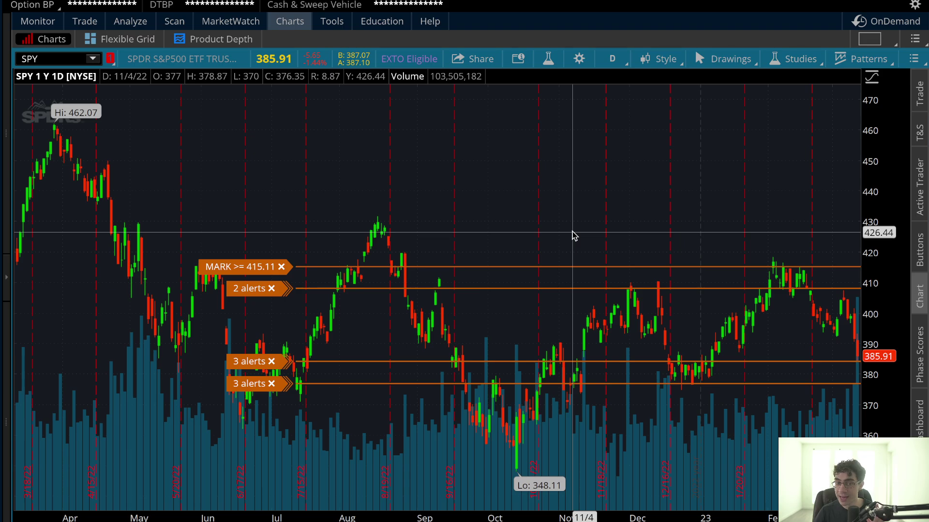
{"action": "left_click_drag", "start_coordinate": [573, 234], "coordinate": [861, 180]}
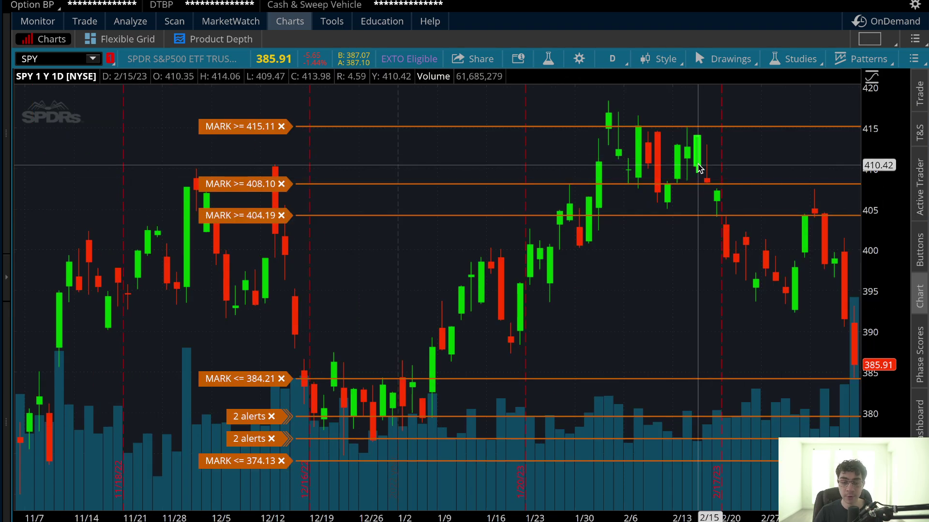
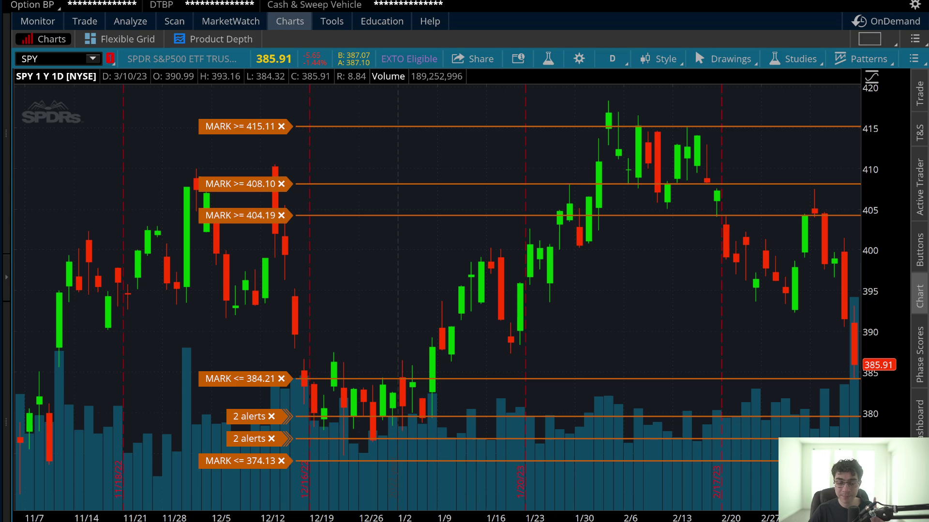
Switch to Discord, examine the SPY Put Debit Spread screenshot in the March 12, 2023 key-levels post, and return to the thinkorswim chart
{"action": "key", "text": "super+Tab"}
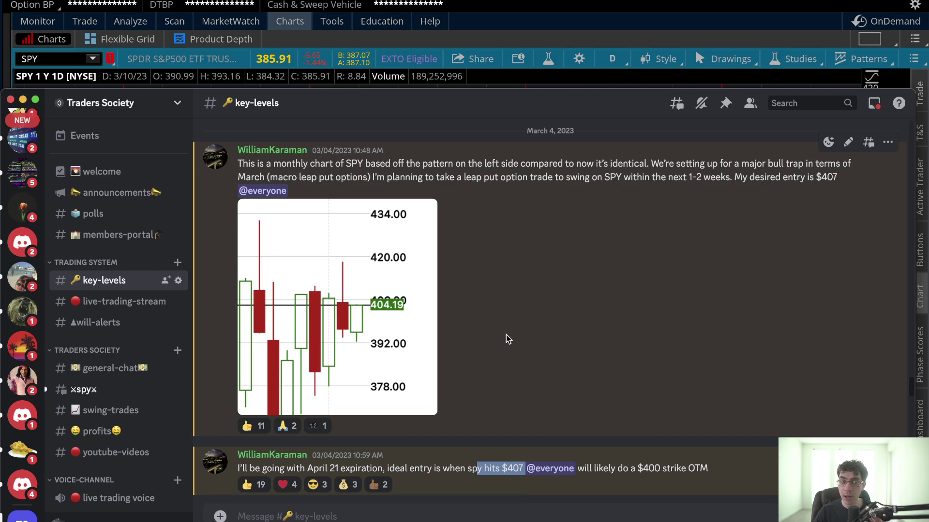
{"action": "scroll", "coordinate": [506, 334], "scroll_direction": "down", "scroll_amount": 10}
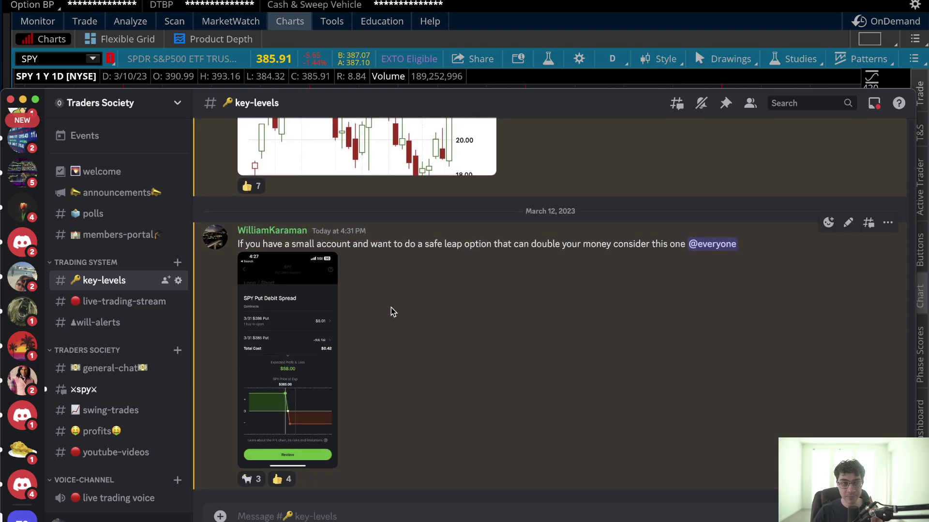
{"action": "left_click", "coordinate": [286, 337]}
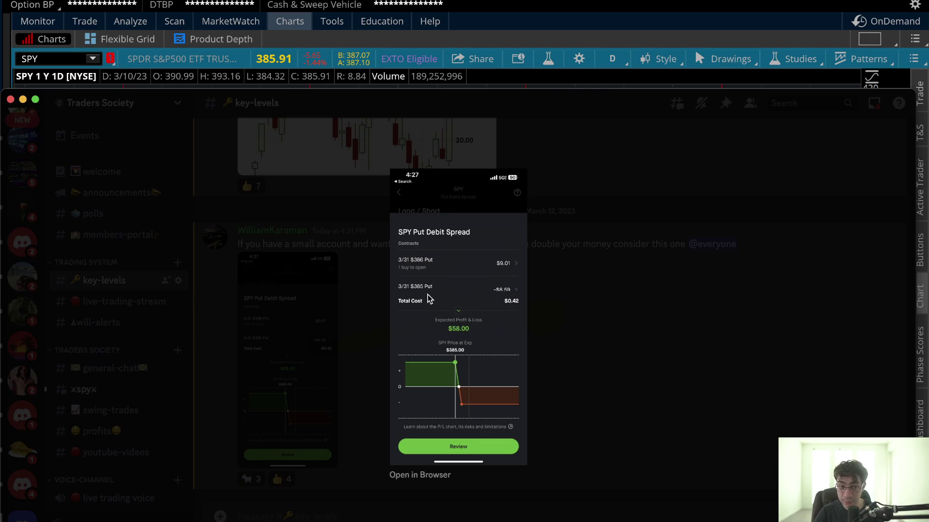
{"action": "left_click", "coordinate": [682, 361]}
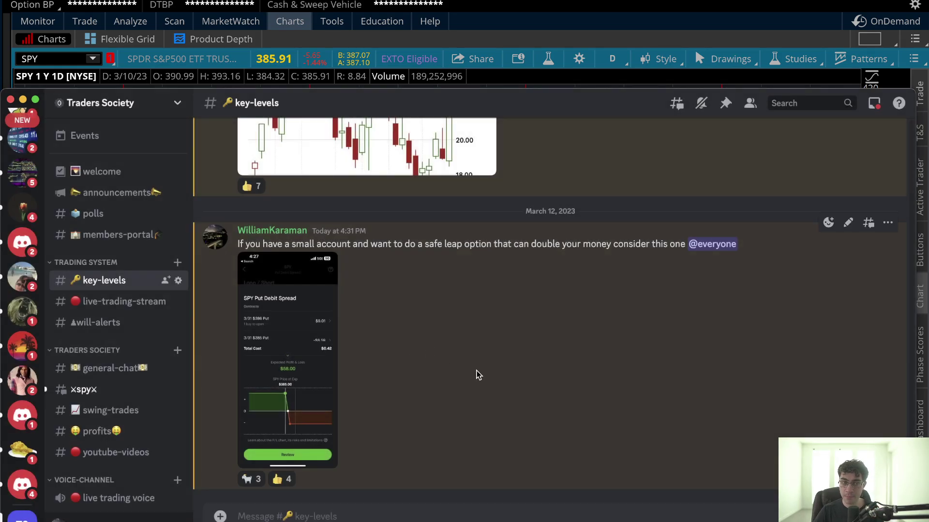
{"action": "scroll", "coordinate": [474, 373], "scroll_direction": "up", "scroll_amount": 1}
{"action": "left_click", "coordinate": [533, 5]}
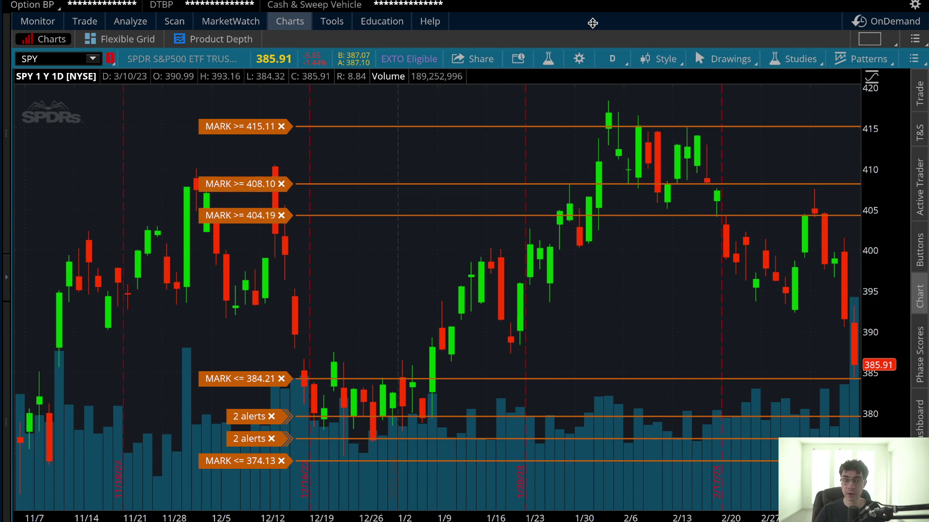
Switch the SPY chart to the 3 Y : W weekly time frame and examine the candles from September 2022 to March 2023
{"action": "left_click", "coordinate": [623, 59]}
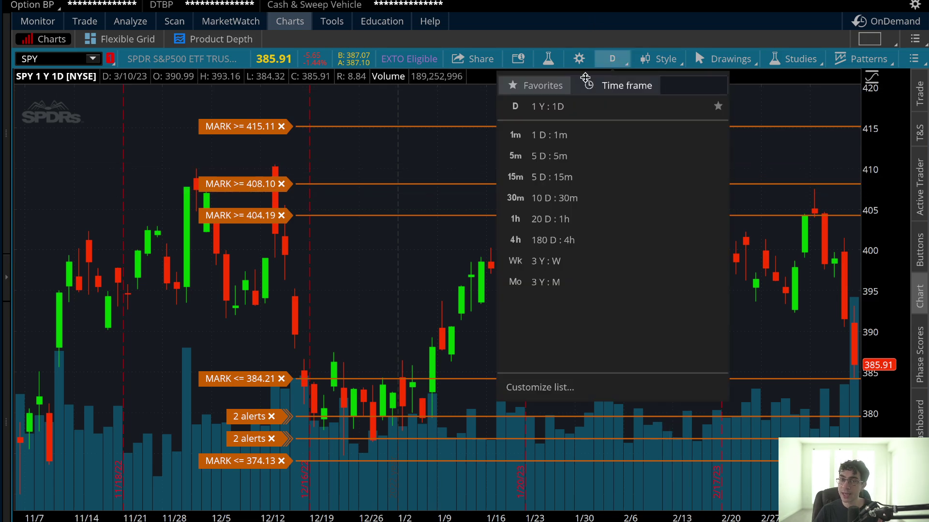
{"action": "left_click", "coordinate": [442, 146]}
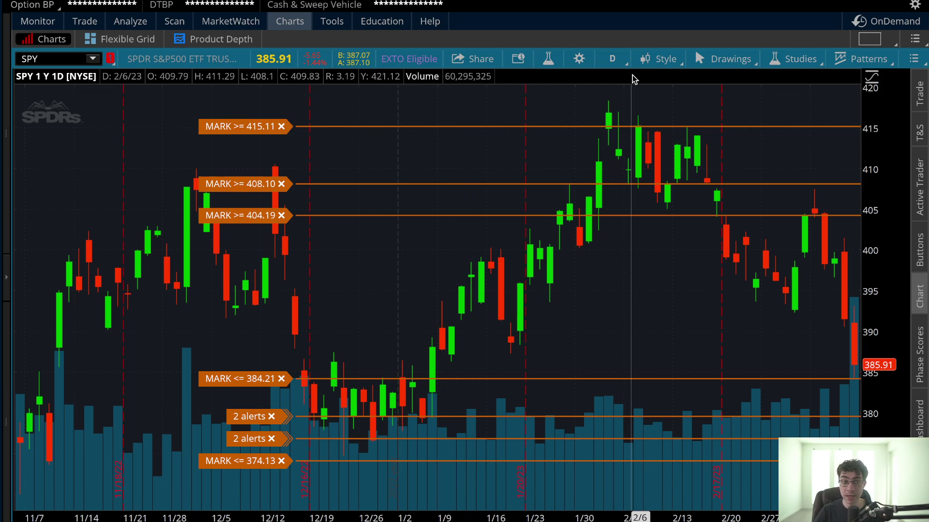
{"action": "left_click", "coordinate": [612, 59]}
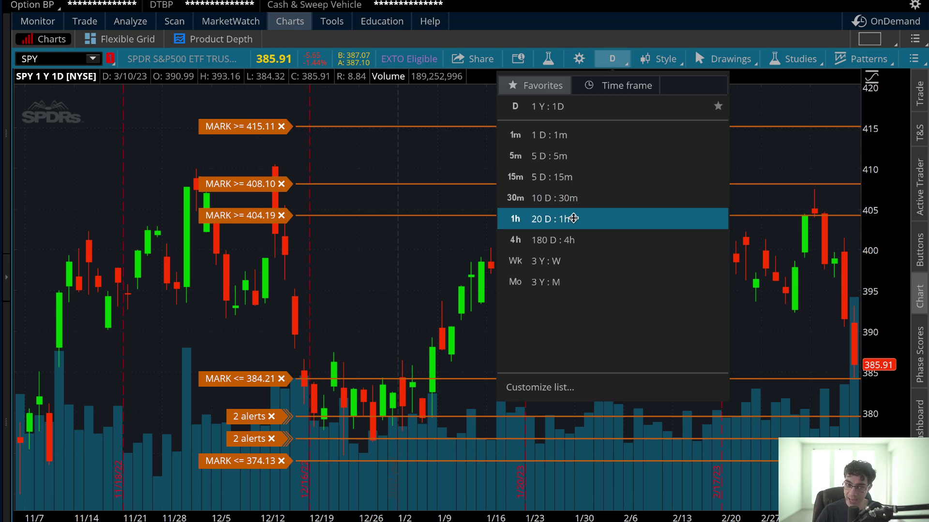
{"action": "left_click", "coordinate": [568, 261]}
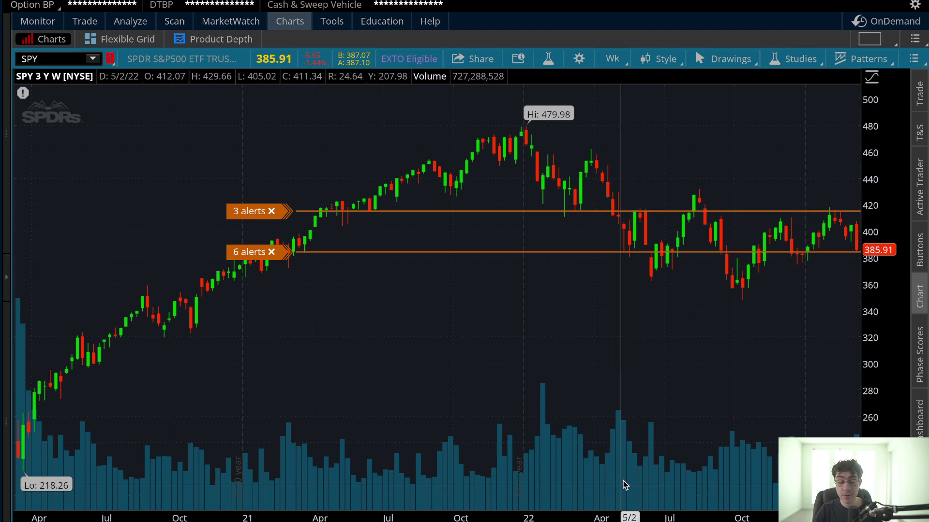
{"action": "left_click_drag", "start_coordinate": [623, 471], "coordinate": [822, 449]}
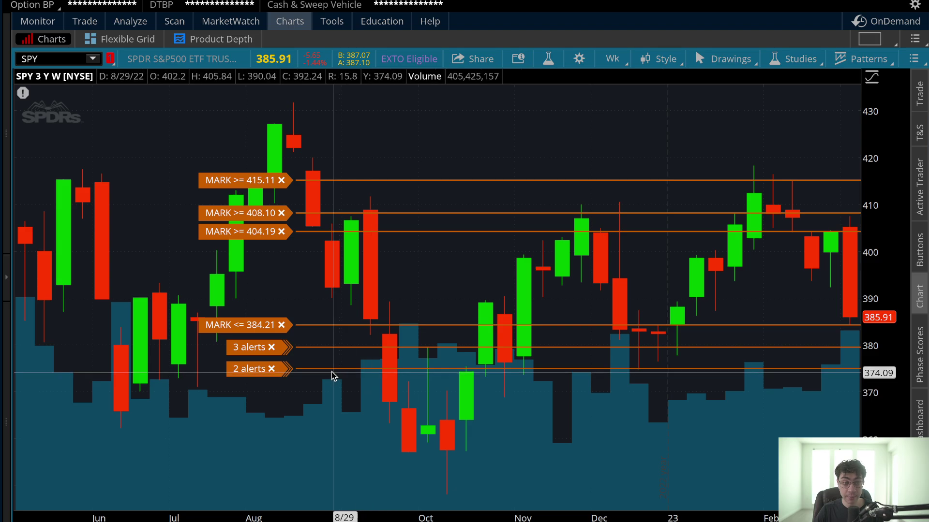
{"action": "left_click_drag", "start_coordinate": [311, 375], "coordinate": [851, 320]}
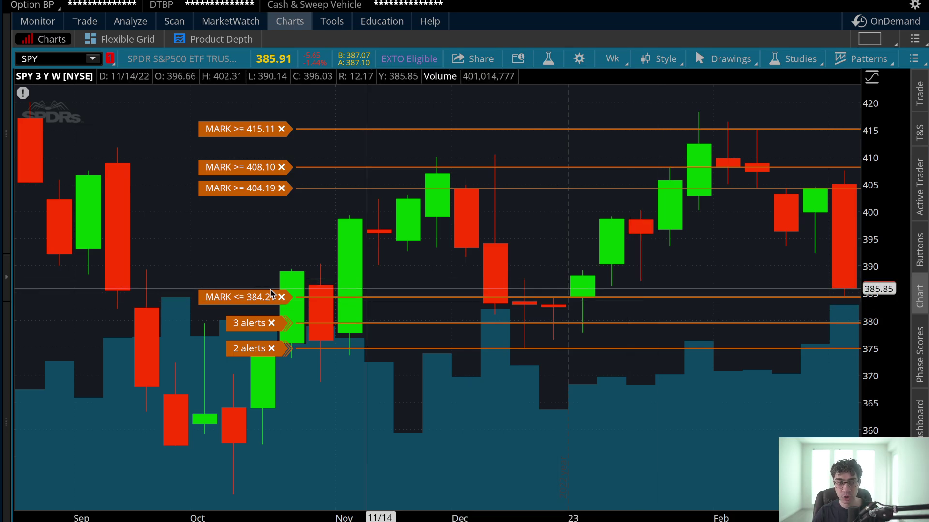
{"action": "left_click_drag", "start_coordinate": [64, 294], "coordinate": [861, 259]}
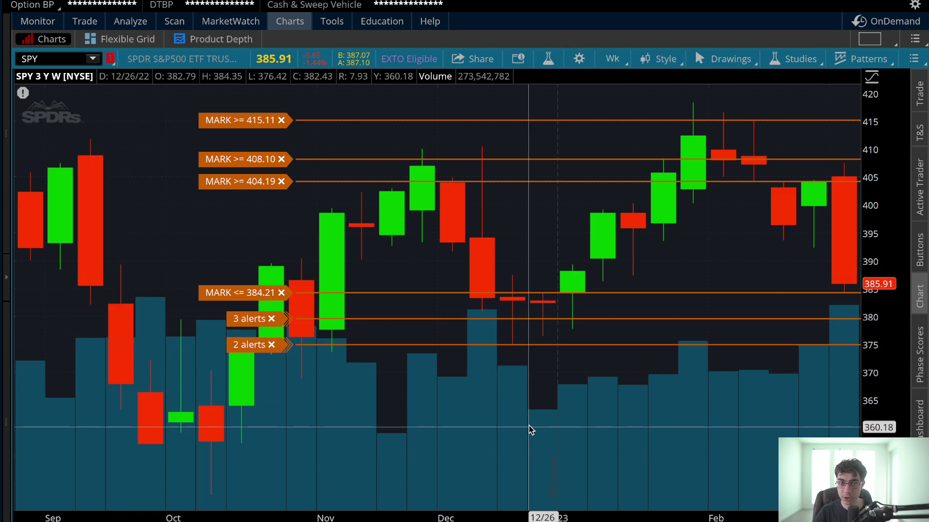
Compare the weekly SPY candles from 9/12/22 onward, the full three-year range, and the candles from July 2022 to March 2023
{"action": "left_click", "coordinate": [612, 59]}
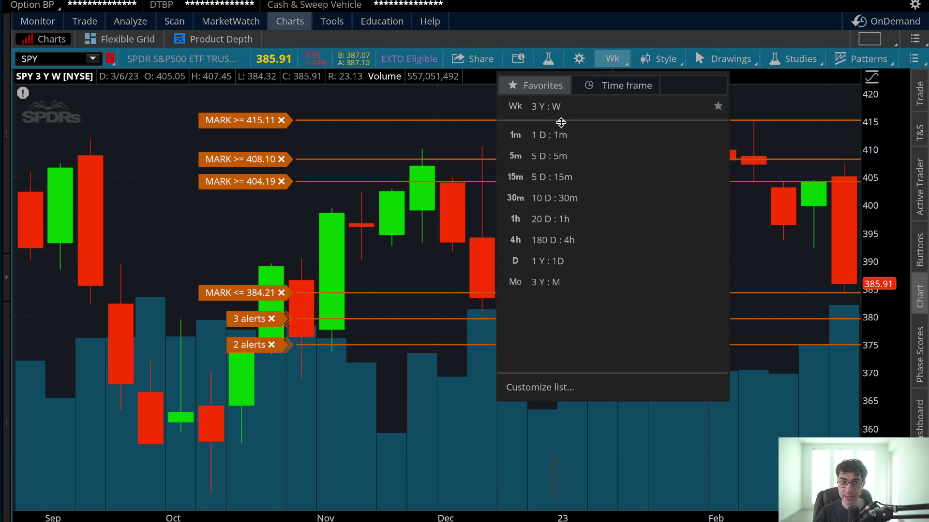
{"action": "key", "text": "Escape"}
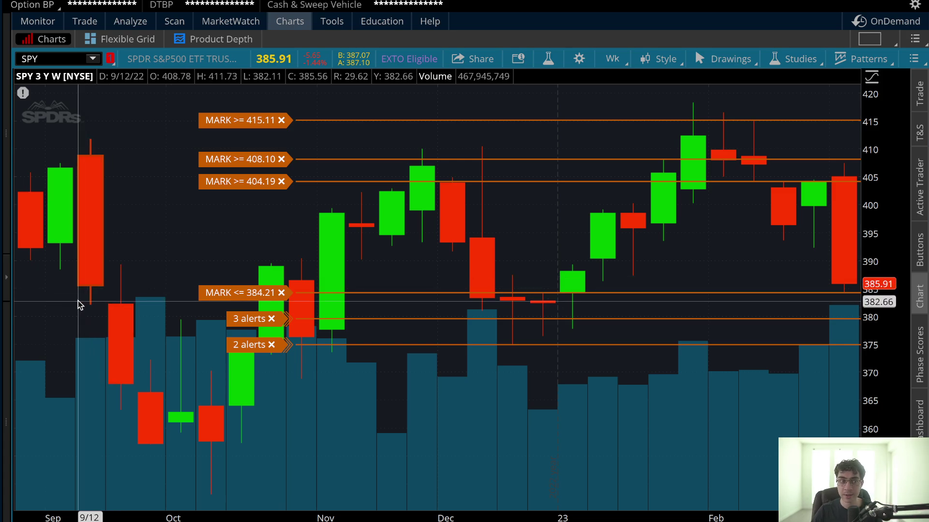
{"action": "left_click_drag", "start_coordinate": [77, 303], "coordinate": [851, 318]}
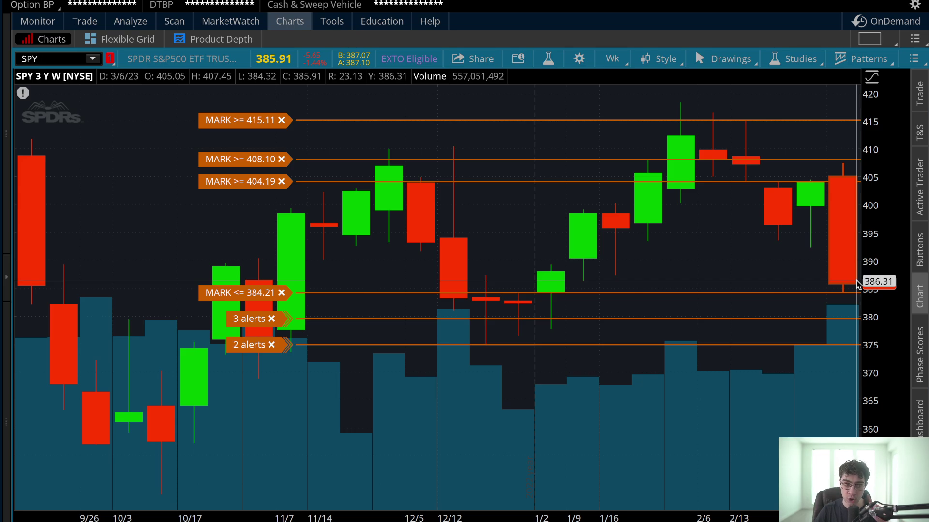
{"action": "scroll", "coordinate": [657, 378], "scroll_direction": "down", "scroll_amount": 5}
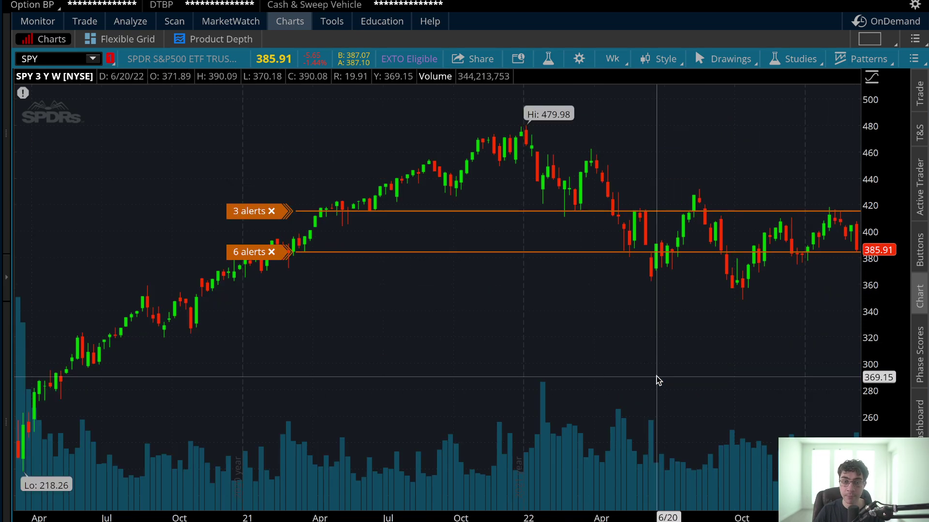
{"action": "left_click_drag", "start_coordinate": [658, 378], "coordinate": [855, 382]}
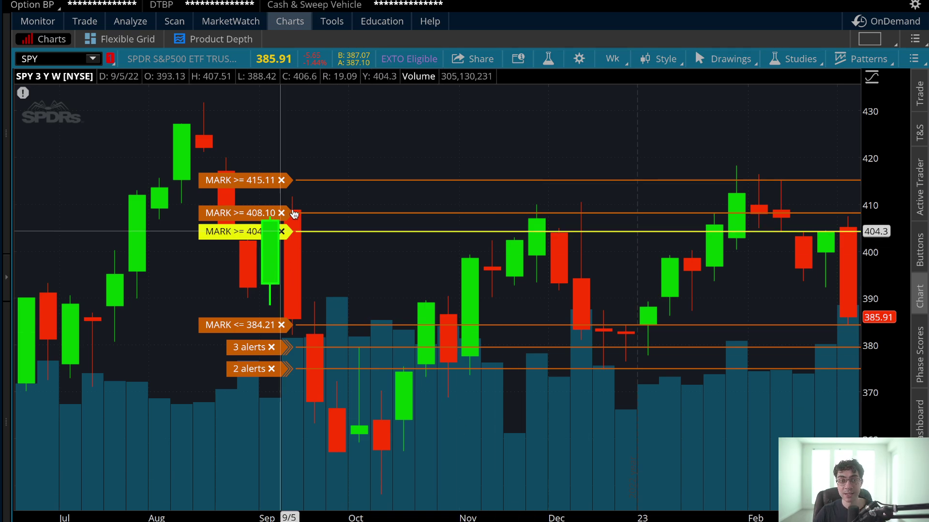
Check the 1 Y : 1D daily SPY candles and switch to the 3 Y : M monthly time frame, showing August 2022 to March 2023
{"action": "left_click", "coordinate": [614, 57]}
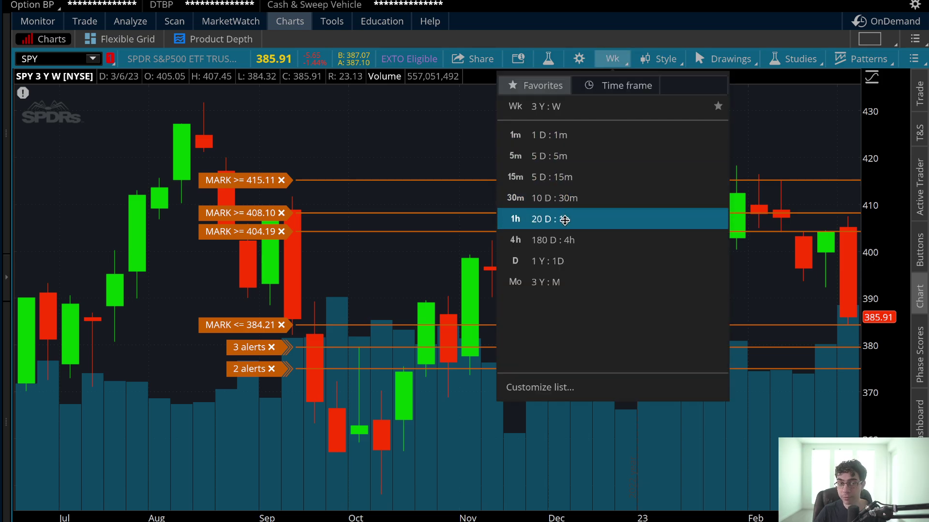
{"action": "left_click", "coordinate": [552, 261]}
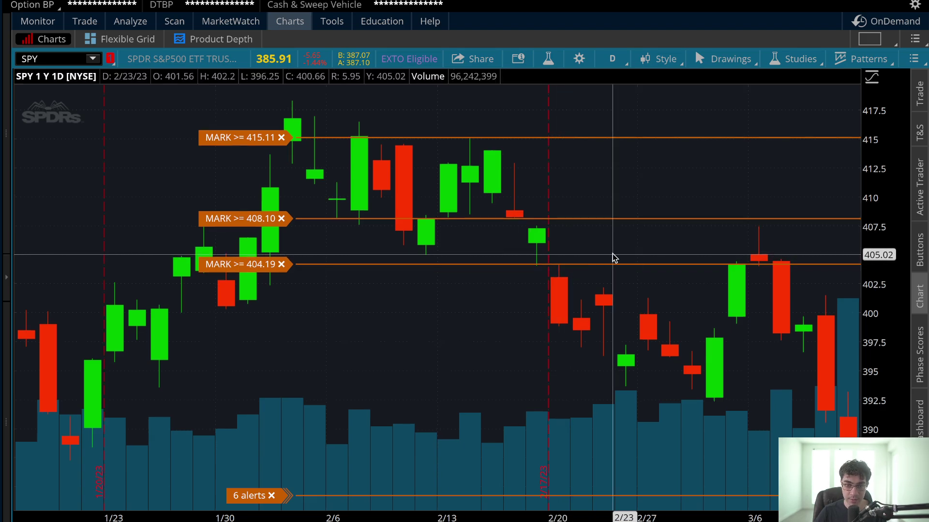
{"action": "left_click", "coordinate": [612, 58]}
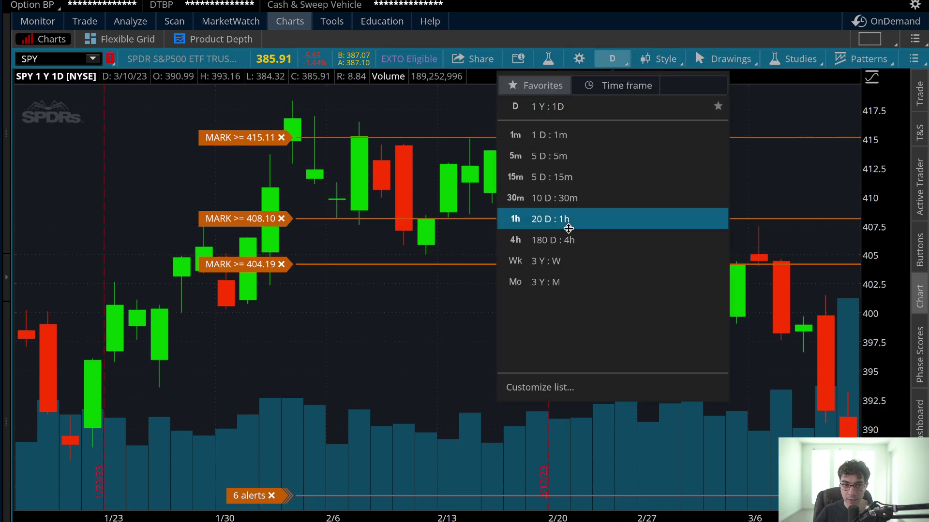
{"action": "left_click", "coordinate": [557, 278]}
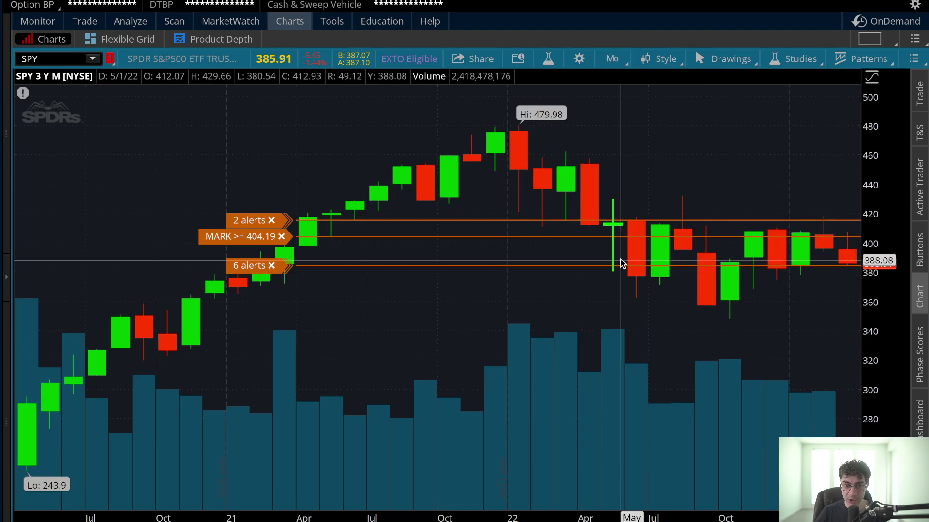
{"action": "left_click_drag", "start_coordinate": [677, 266], "coordinate": [903, 270]}
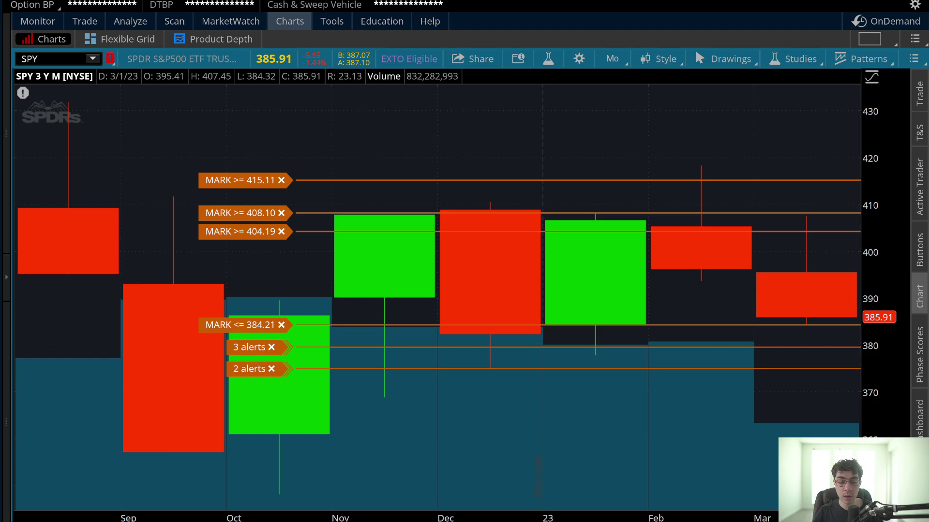
Switch to Discord, review the March 6 to 10, 2023 trading-session polls in the polls channel, and return to the thinkorswim chart
{"action": "key", "text": "super+Tab"}
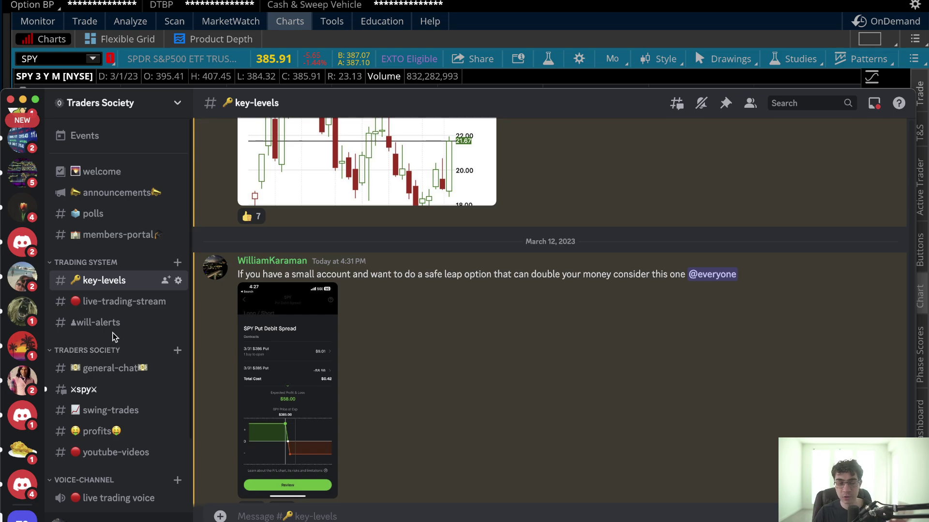
{"action": "left_click", "coordinate": [117, 223]}
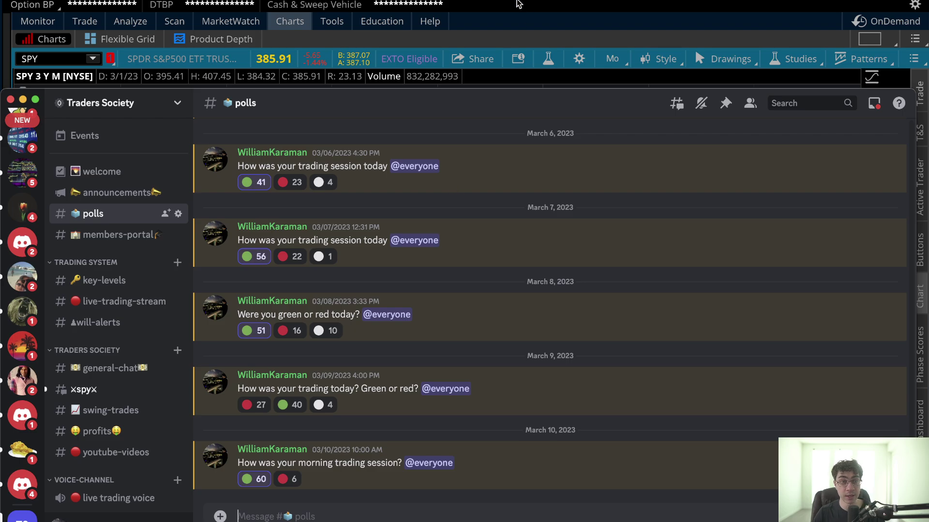
{"action": "key", "text": "super+Tab"}
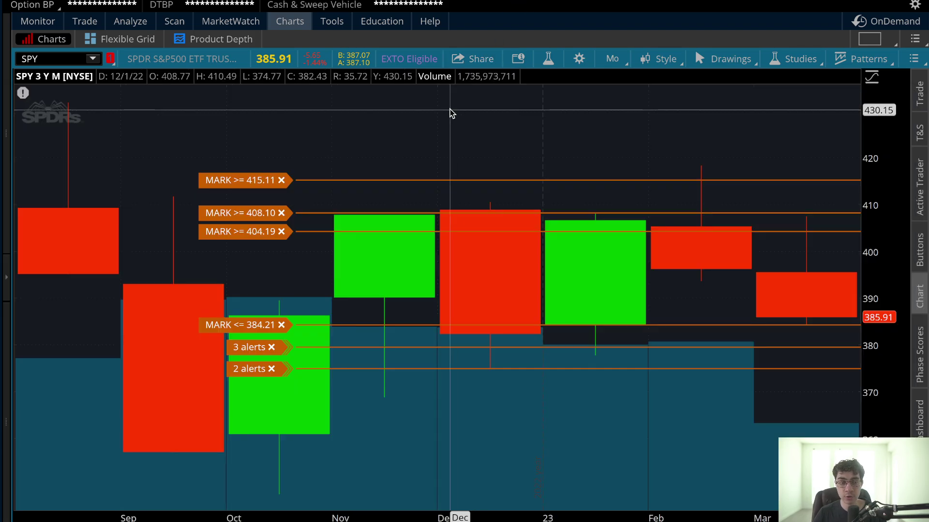
Show the full three years of monthly SPY candles and switch the chart to the 10 D : 30m time frame
{"action": "scroll", "coordinate": [451, 114], "scroll_direction": "down", "scroll_amount": 5}
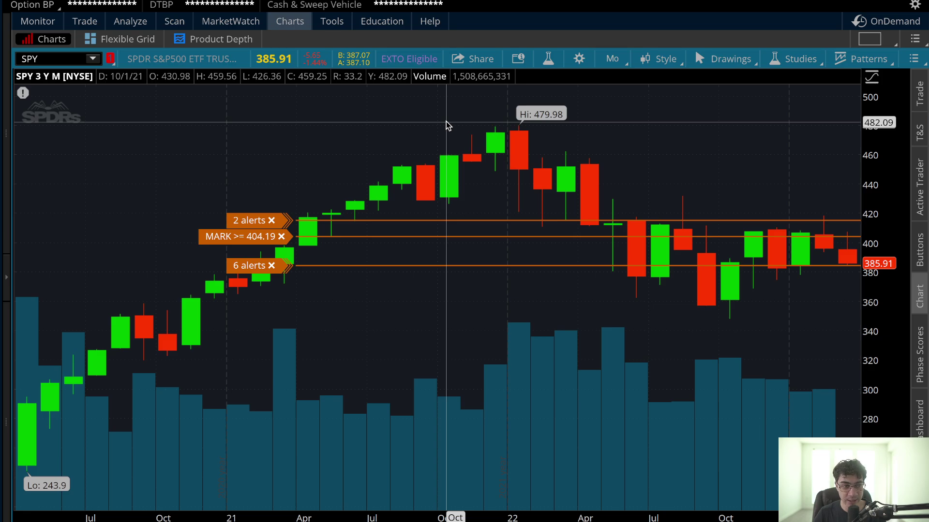
{"action": "left_click", "coordinate": [608, 60]}
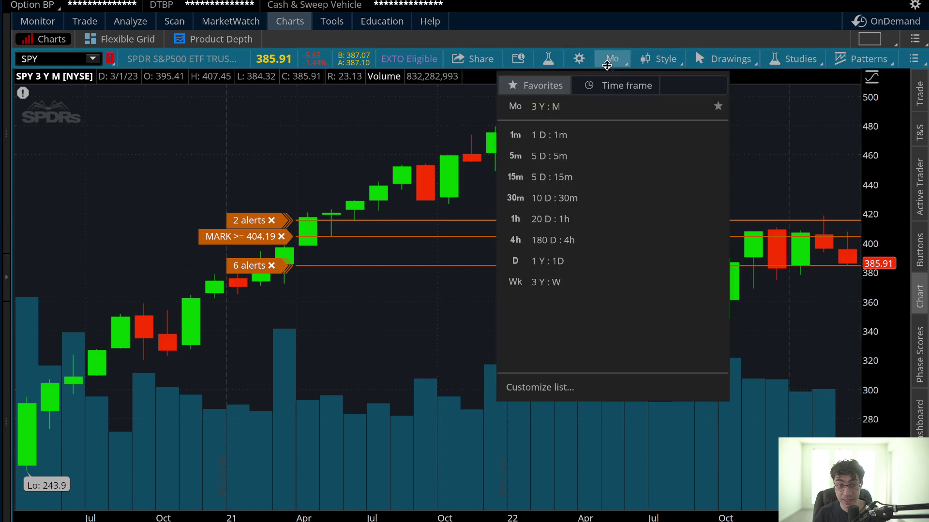
{"action": "left_click", "coordinate": [570, 197]}
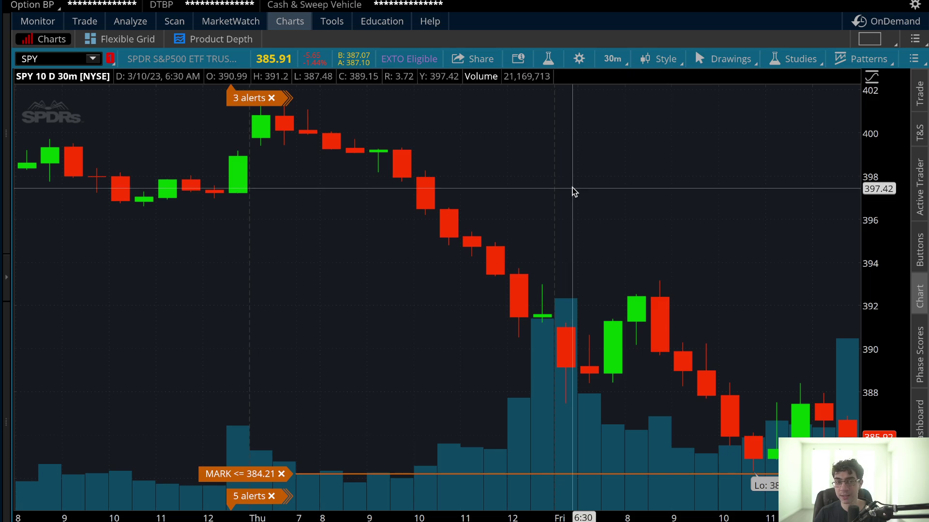
Check the intraday SPY candles on the 5 D : 5m time frame and on the 1 D : 1m time frame
{"action": "left_click", "coordinate": [612, 58]}
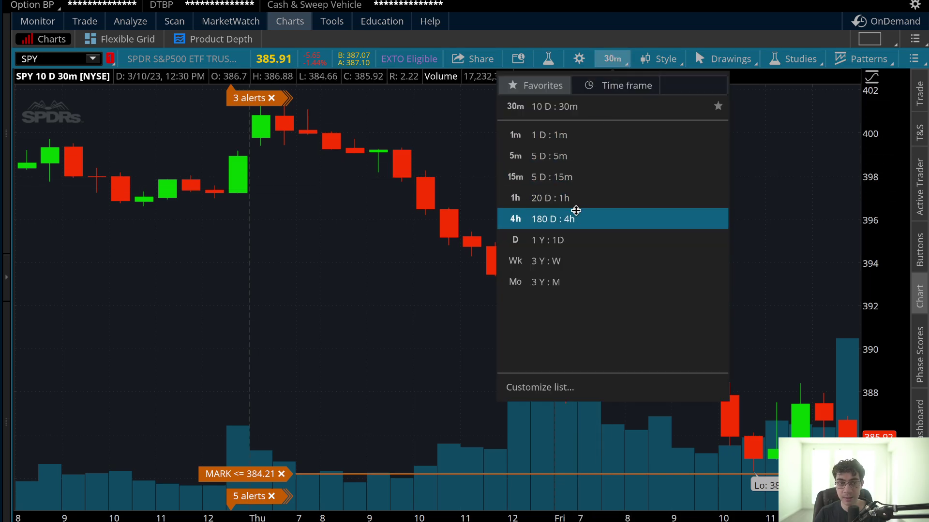
{"action": "left_click", "coordinate": [563, 156]}
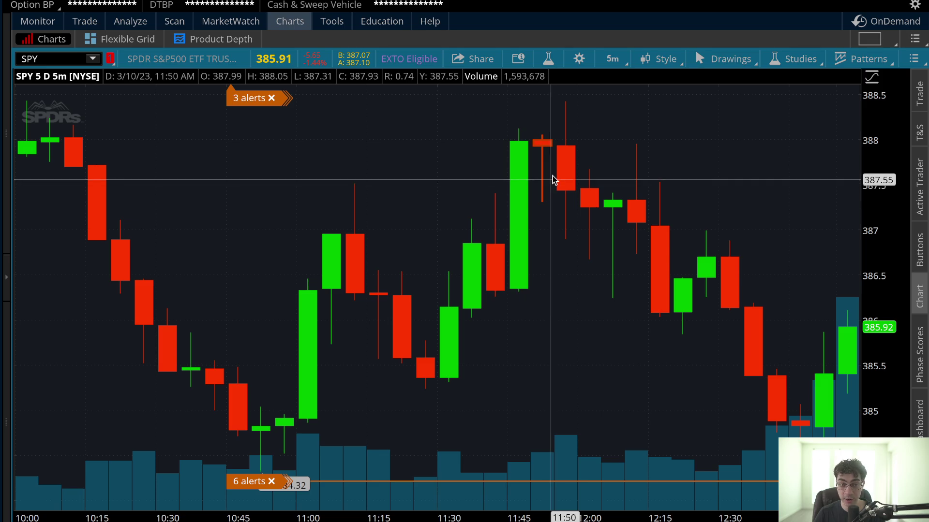
{"action": "left_click", "coordinate": [613, 59]}
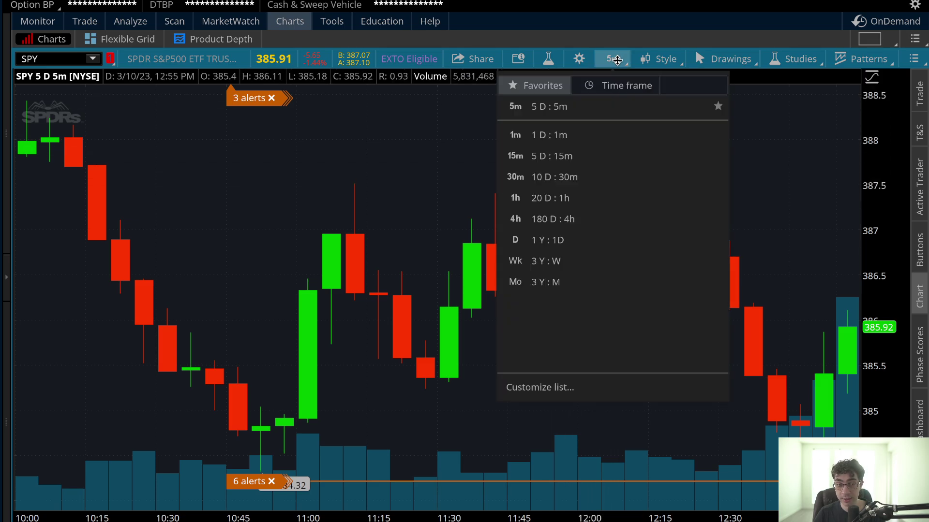
{"action": "left_click", "coordinate": [586, 135]}
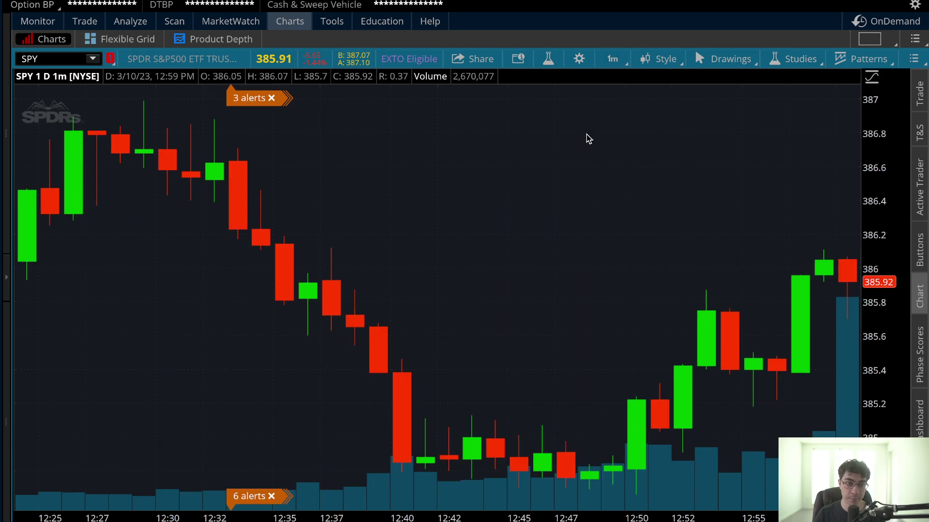
Compare the 1 Y : 1D daily SPY candles with the 180 D : 4h time frame and return the chart to 1 Y : 1D
{"action": "left_click", "coordinate": [612, 62]}
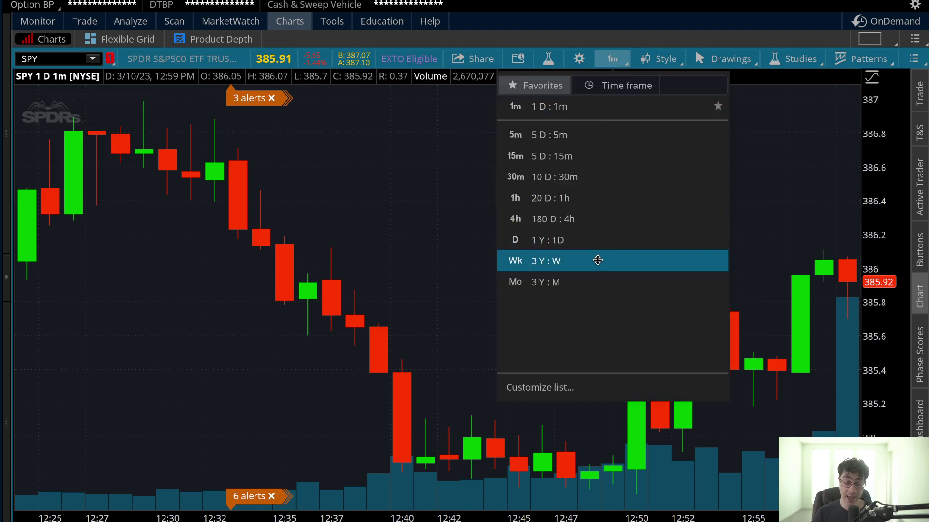
{"action": "left_click", "coordinate": [599, 240]}
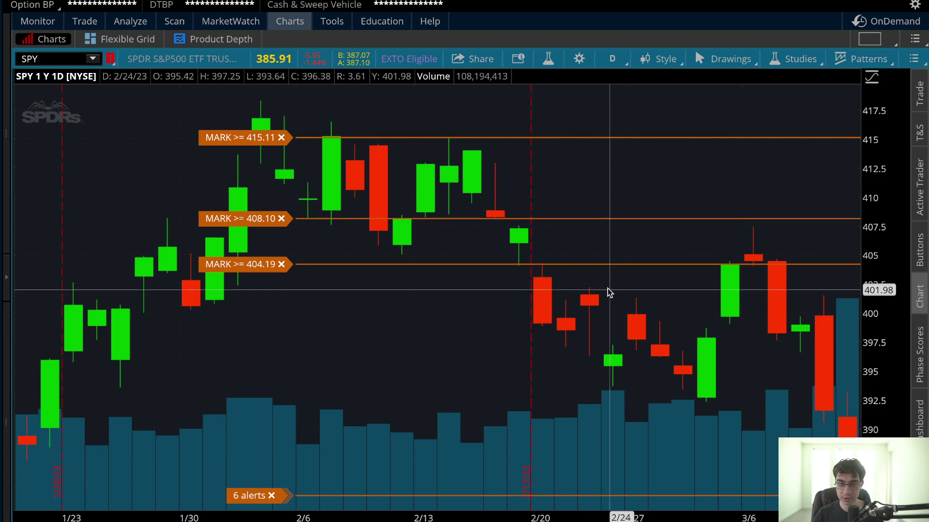
{"action": "left_click", "coordinate": [611, 58]}
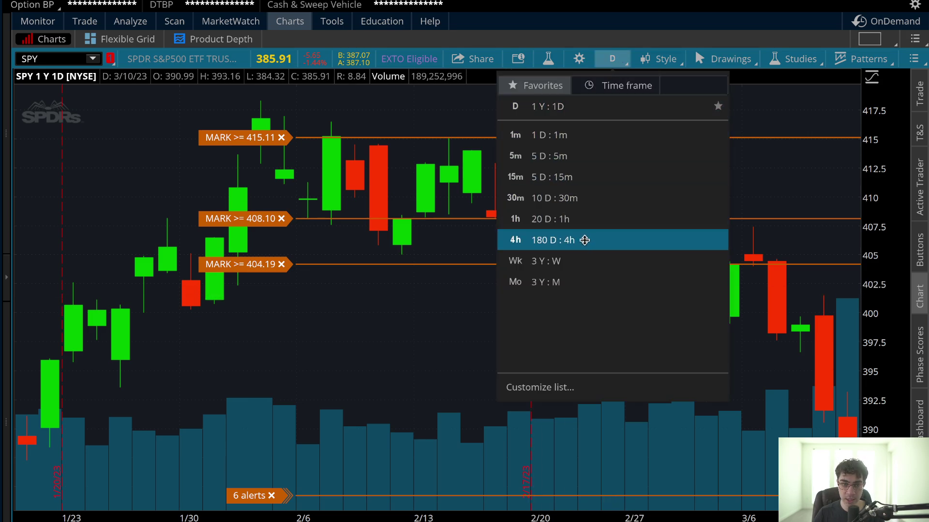
{"action": "left_click", "coordinate": [584, 240]}
{"action": "left_click", "coordinate": [612, 58]}
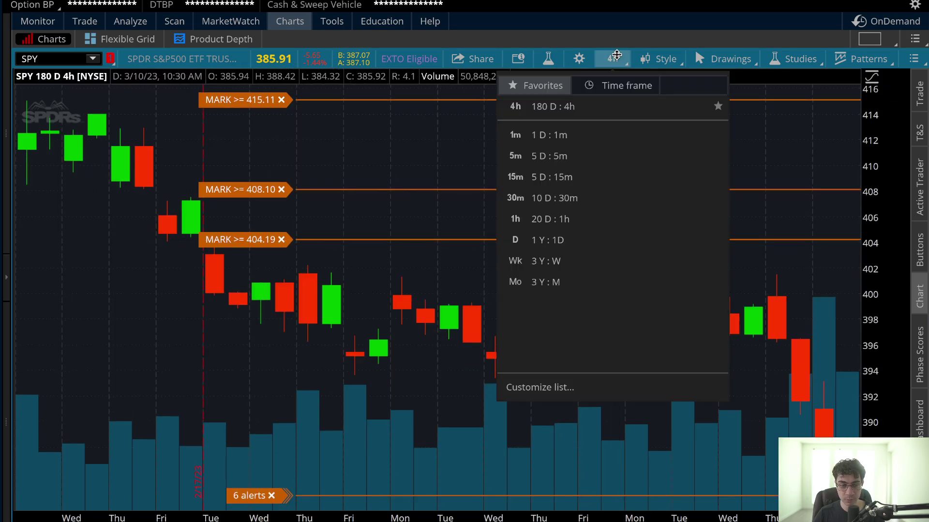
{"action": "left_click", "coordinate": [561, 239]}
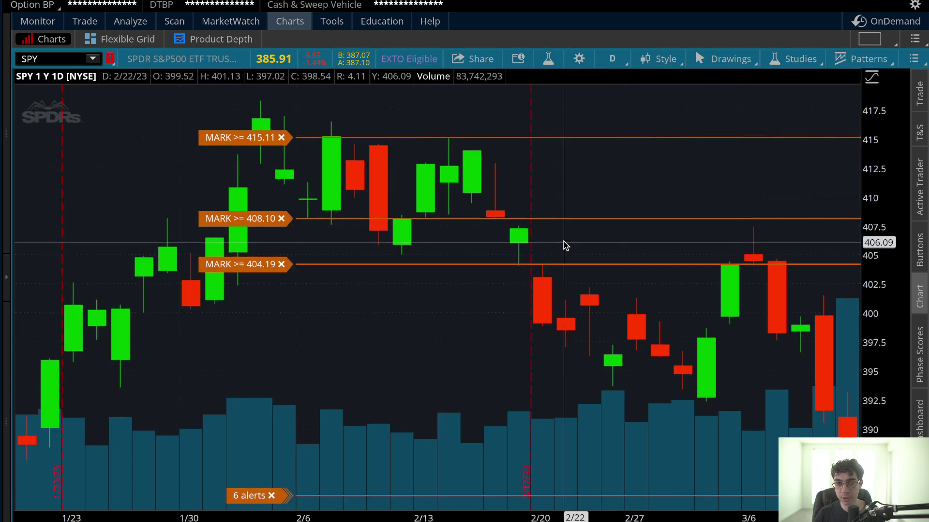